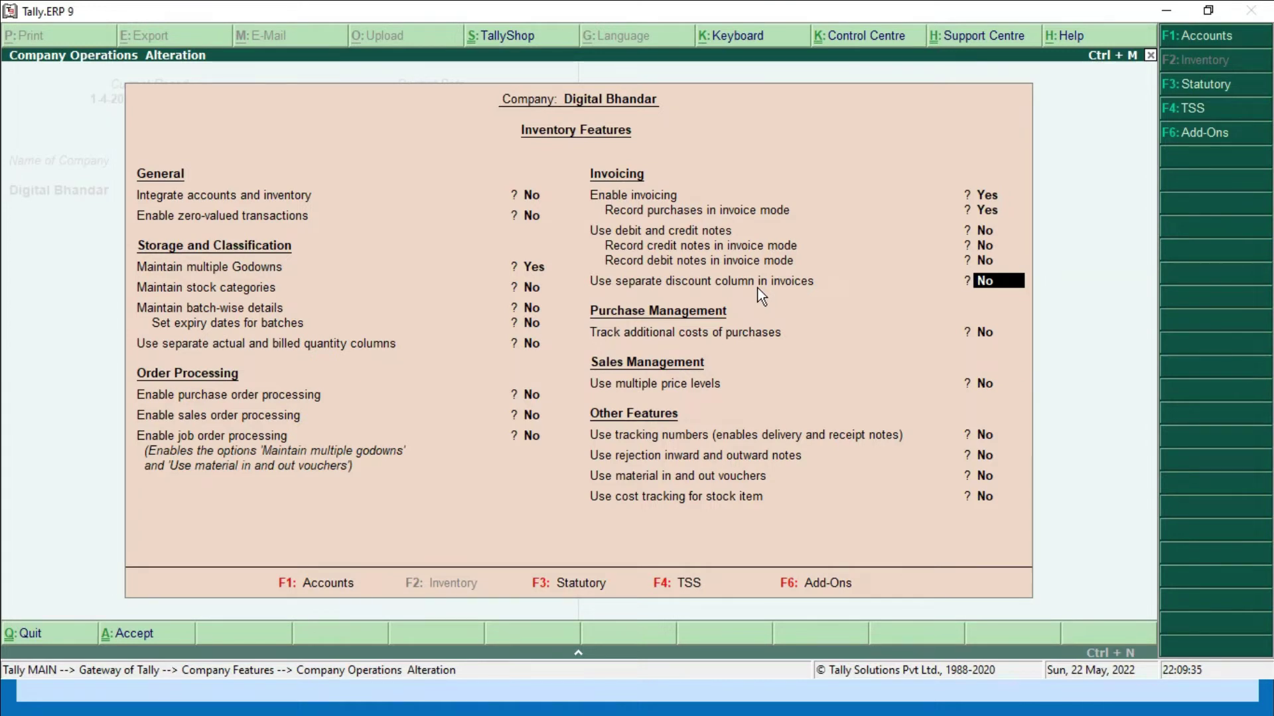
- Enable the separate discount column in invoices, save the inventory features and return to the Gateway of Tally
type("y")
key("Return")
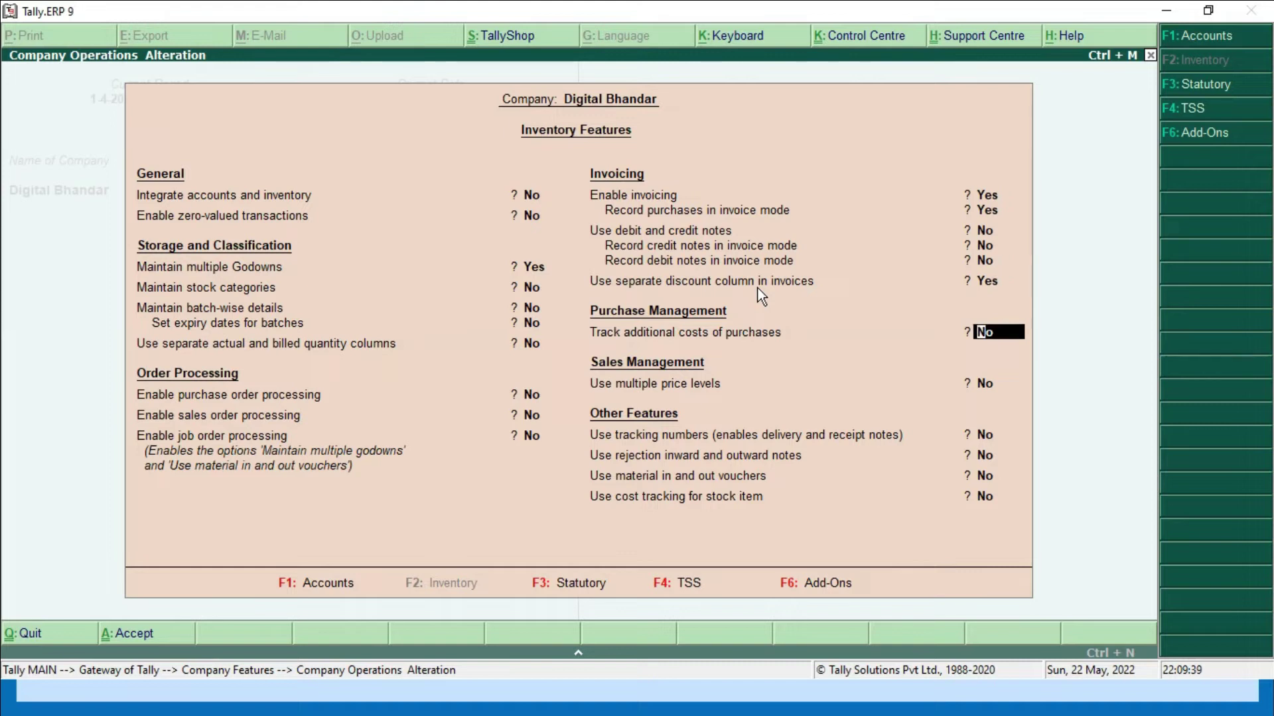
key("ctrl+a")
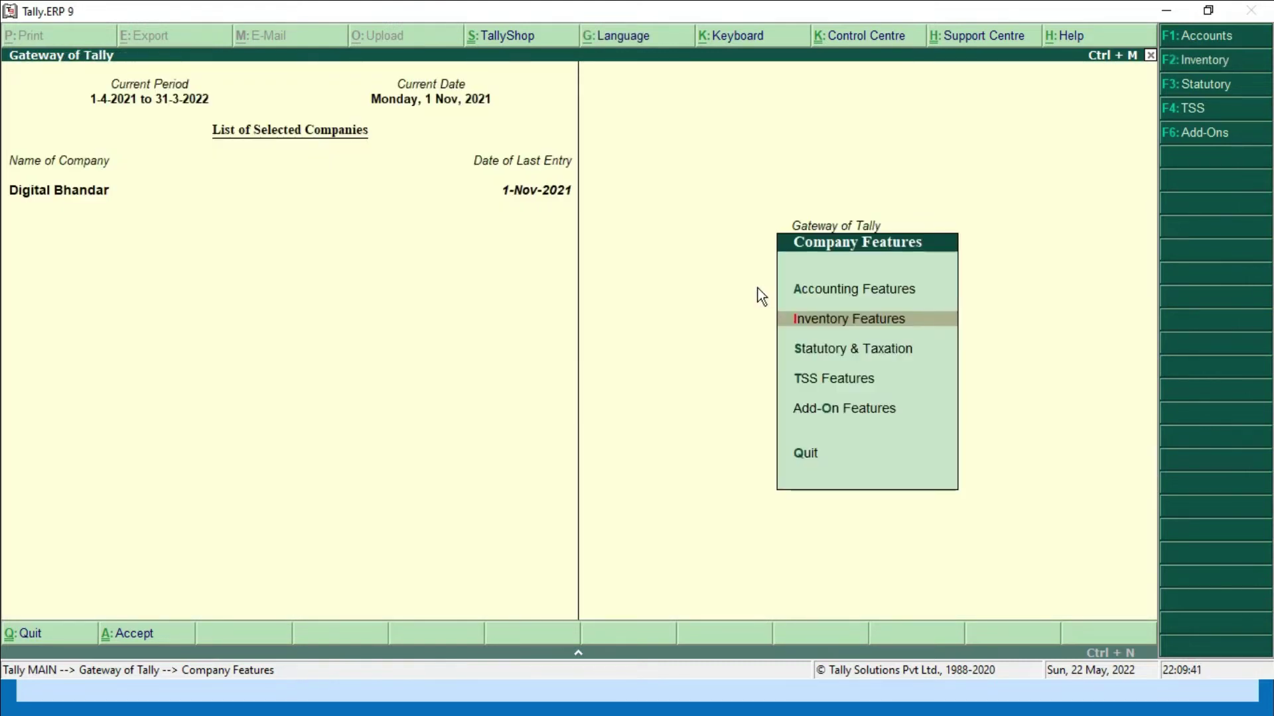
key("Escape")
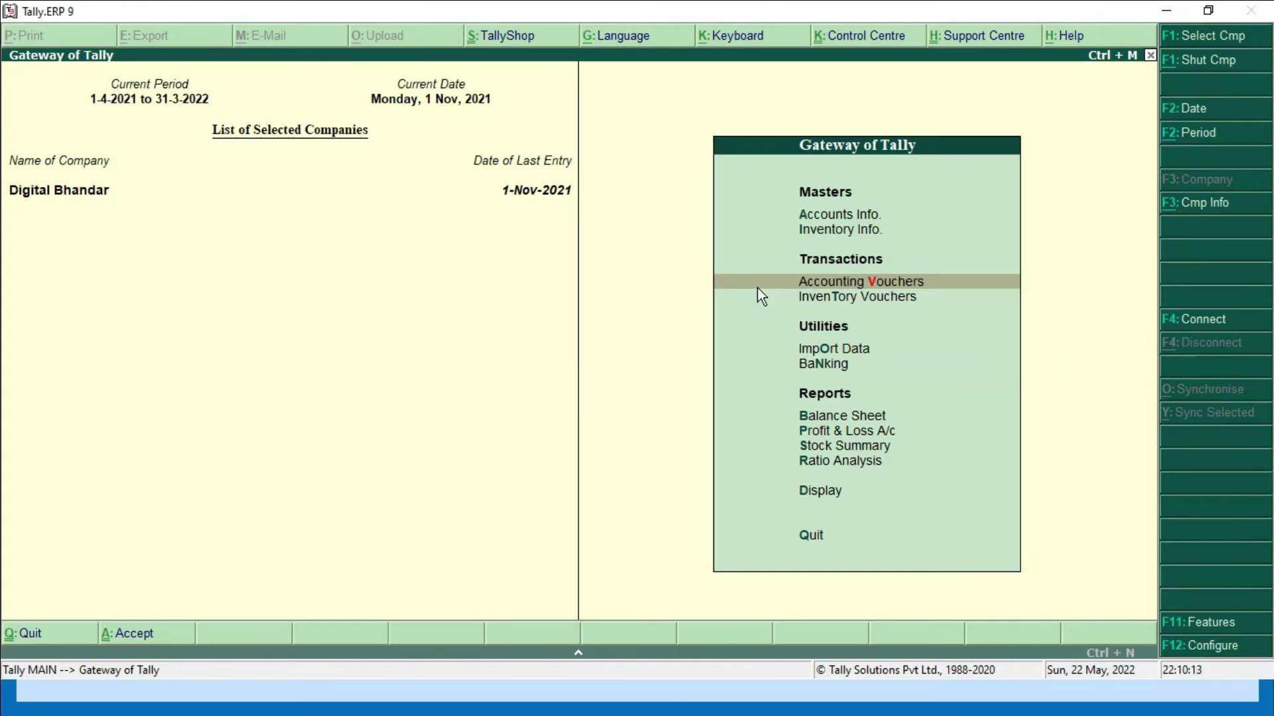
- Start a purchase voucher with supplier invoice number 400, dated 1-Nov-2021
key("Return")
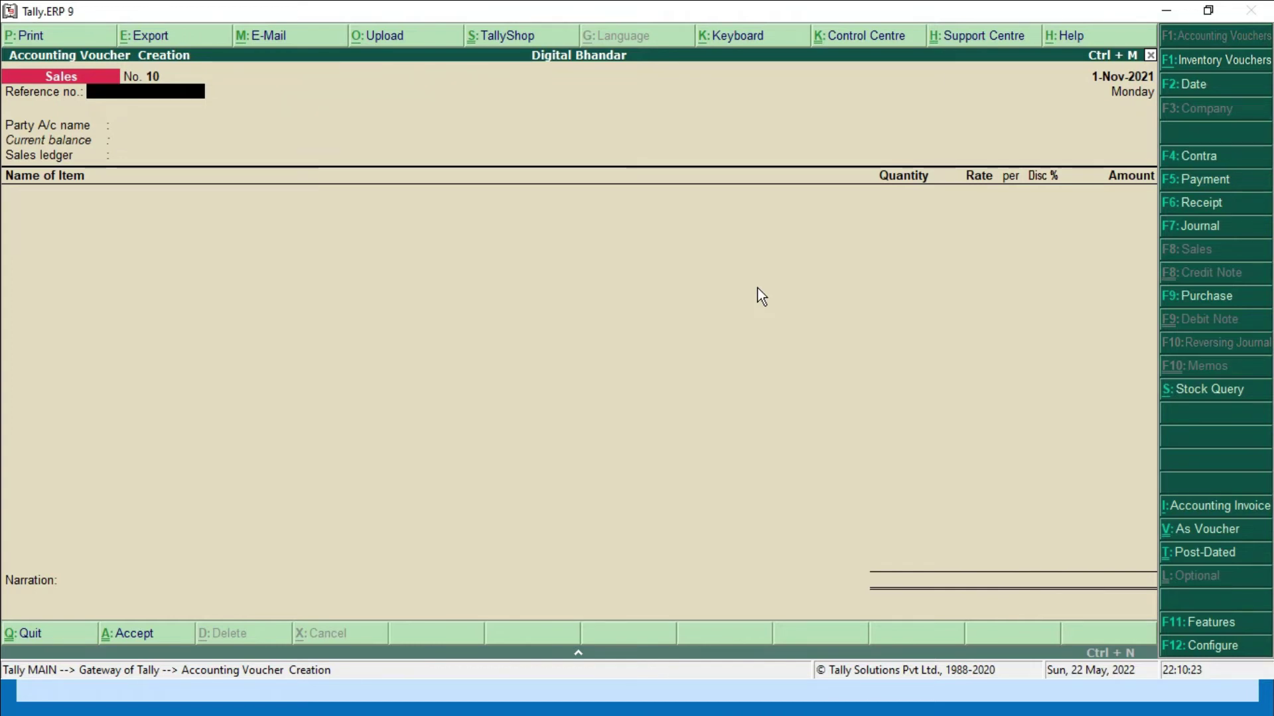
left_click(1205, 300)
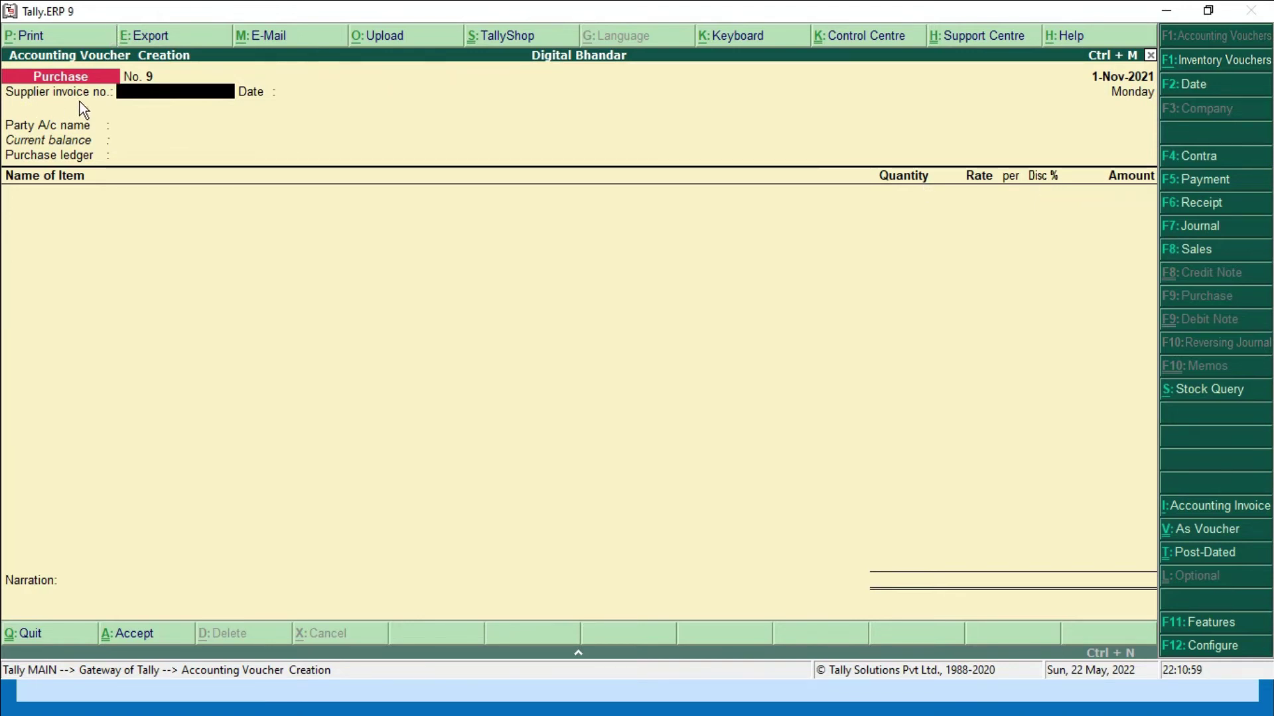
type("400")
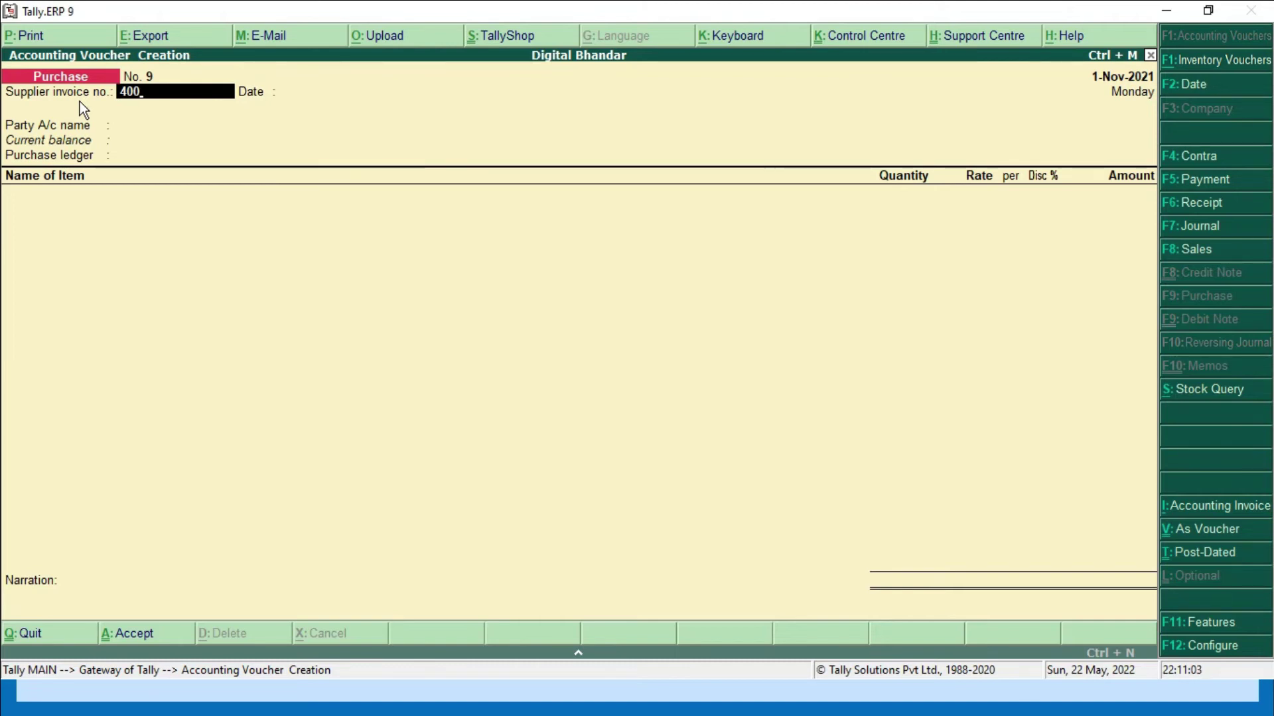
key("Return")
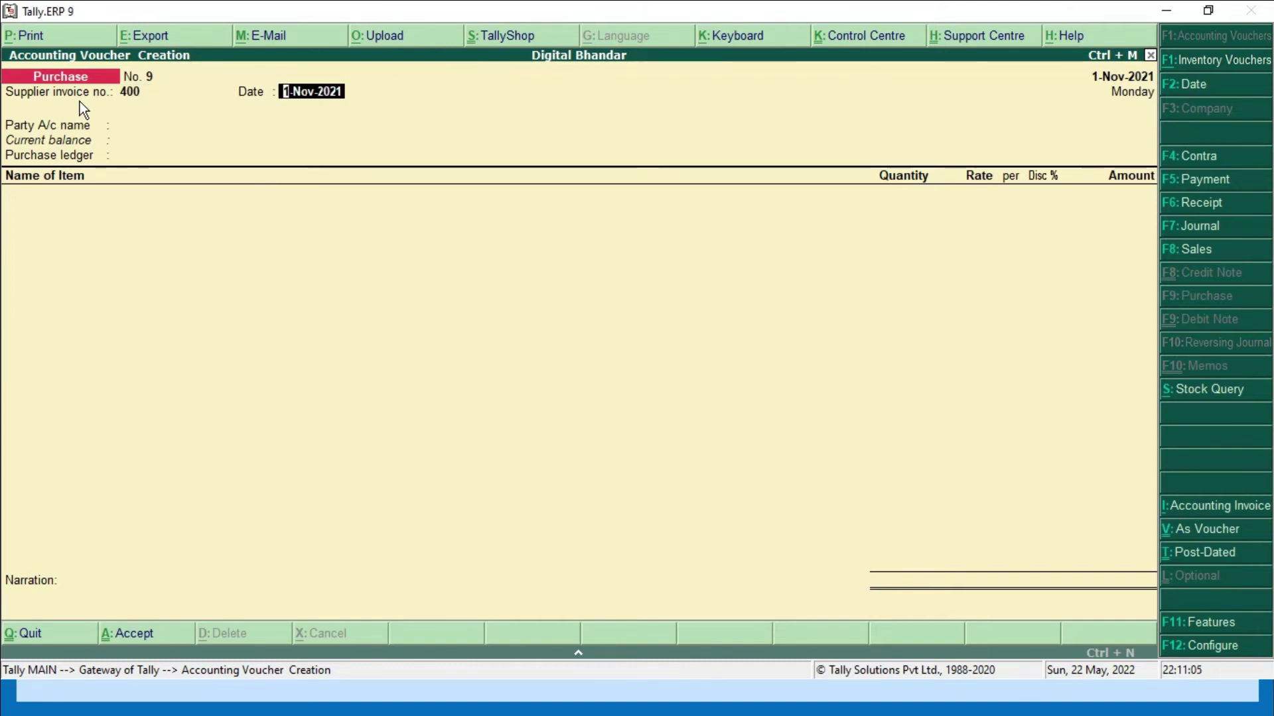
key("Return")
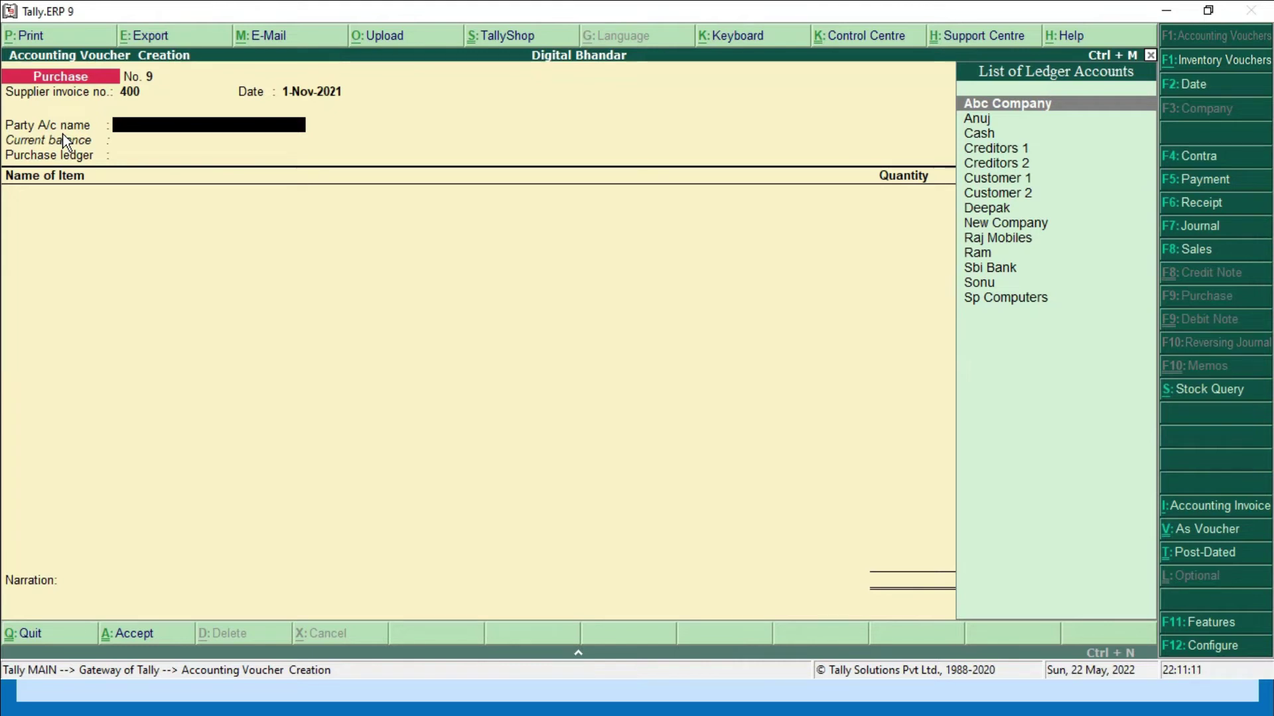
- Set the voucher's party account to Sp Computers and its purchase ledger to Goods Purchase
key("Down")
key("Down")
key("Down")
key("Down")
key("Down")
key("Down")
key("Down")
key("Down")
key("Down")
key("Down")
key("Down")
key("Down")
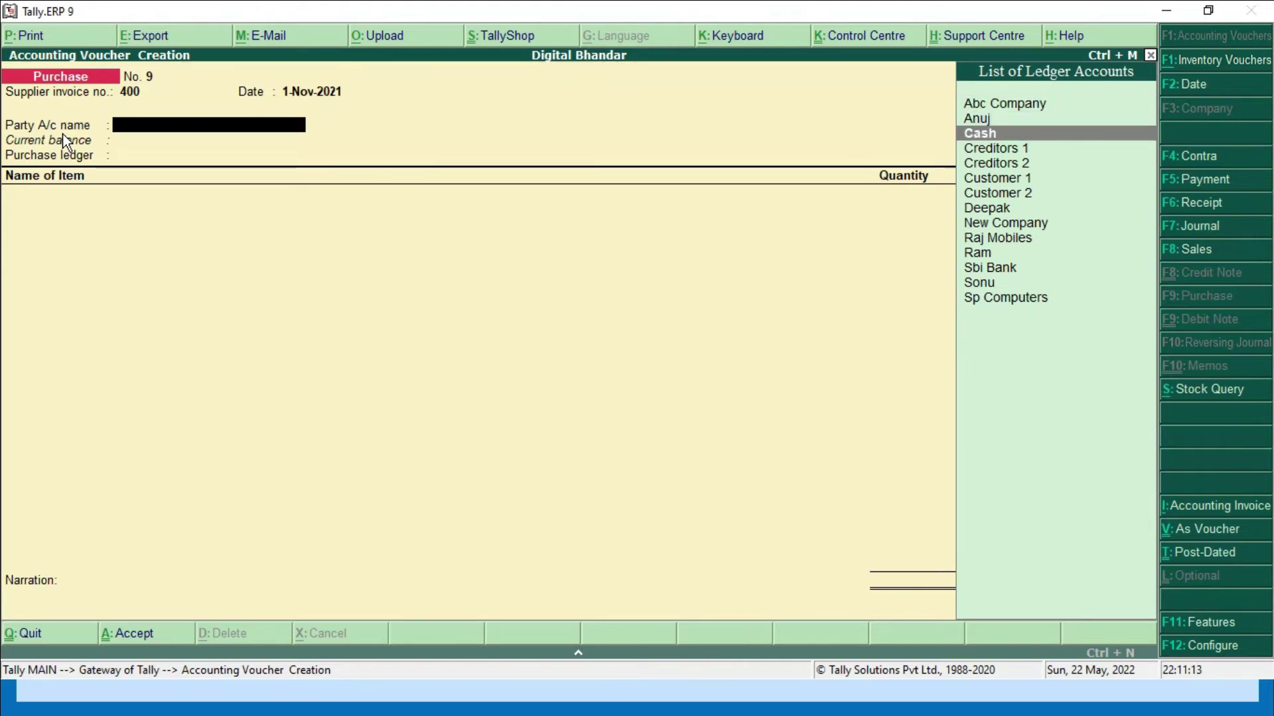
key("Down")
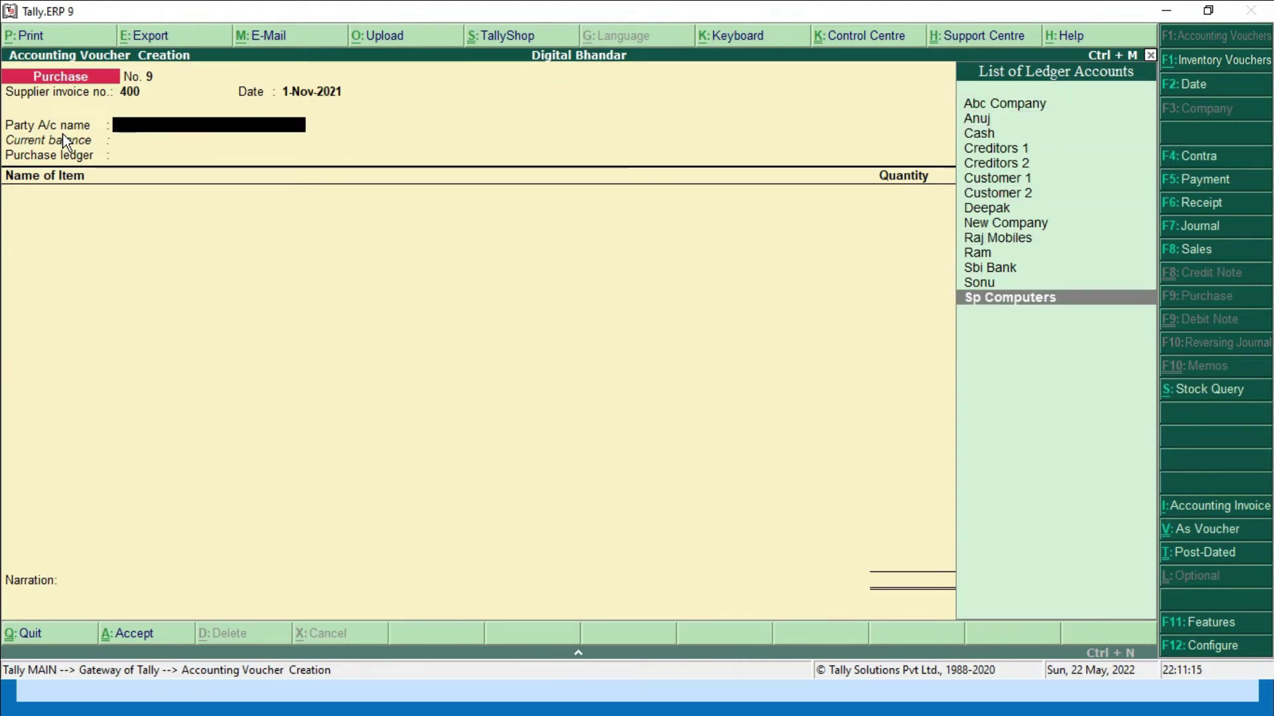
key("Return")
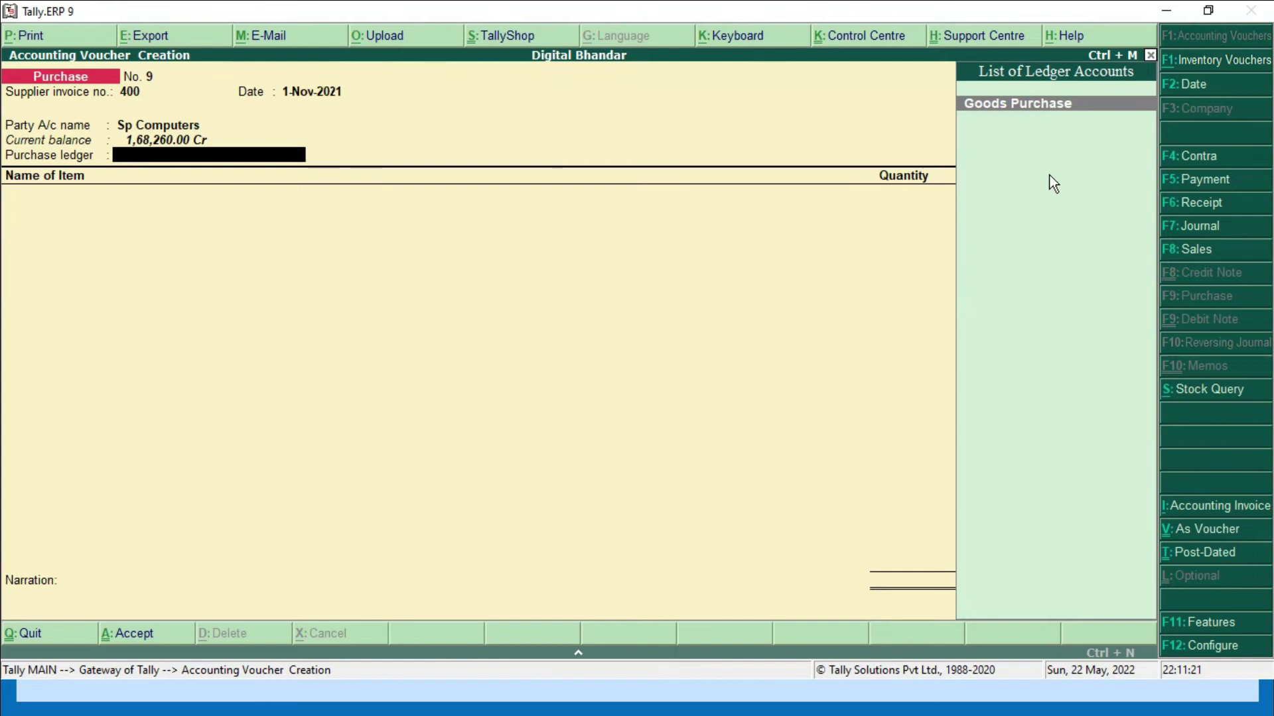
key("Return")
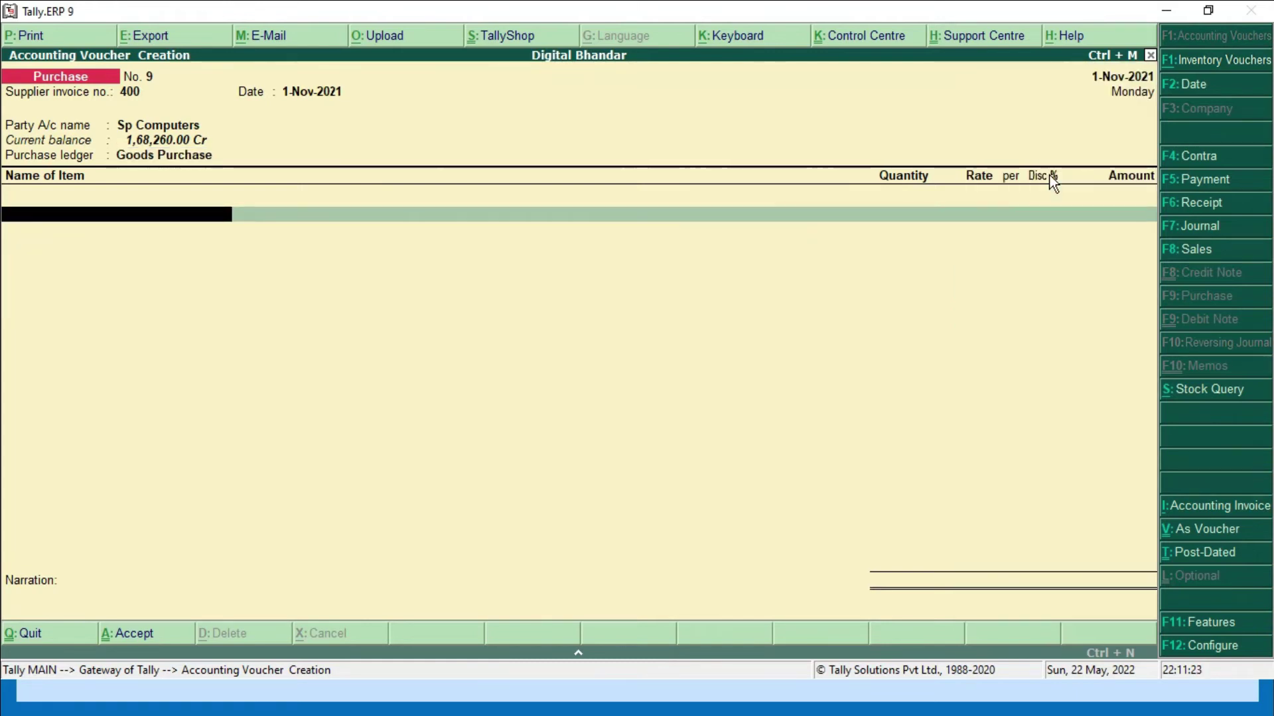
- Add Mouse as the first stock item and allocate it to the Main Location godown
left_click(29, 189)
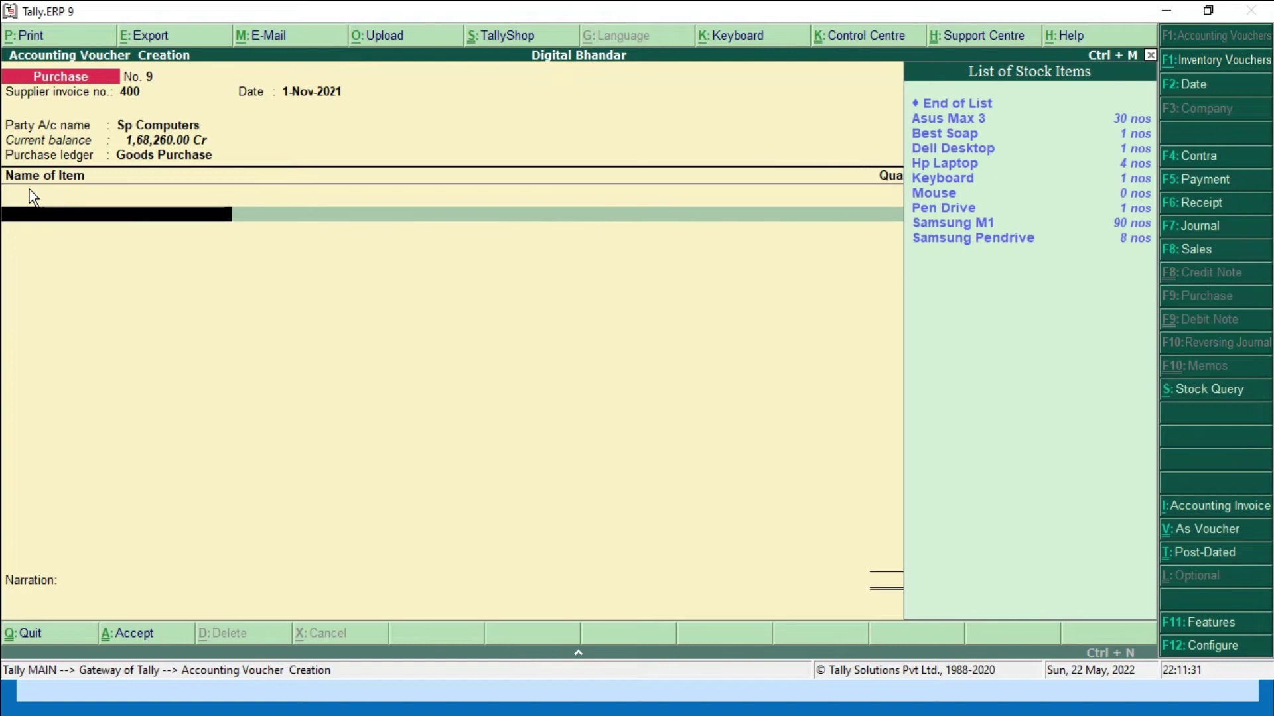
key("Down")
key("Down")
key("Down")
key("Down")
key("Down")
key("Down")
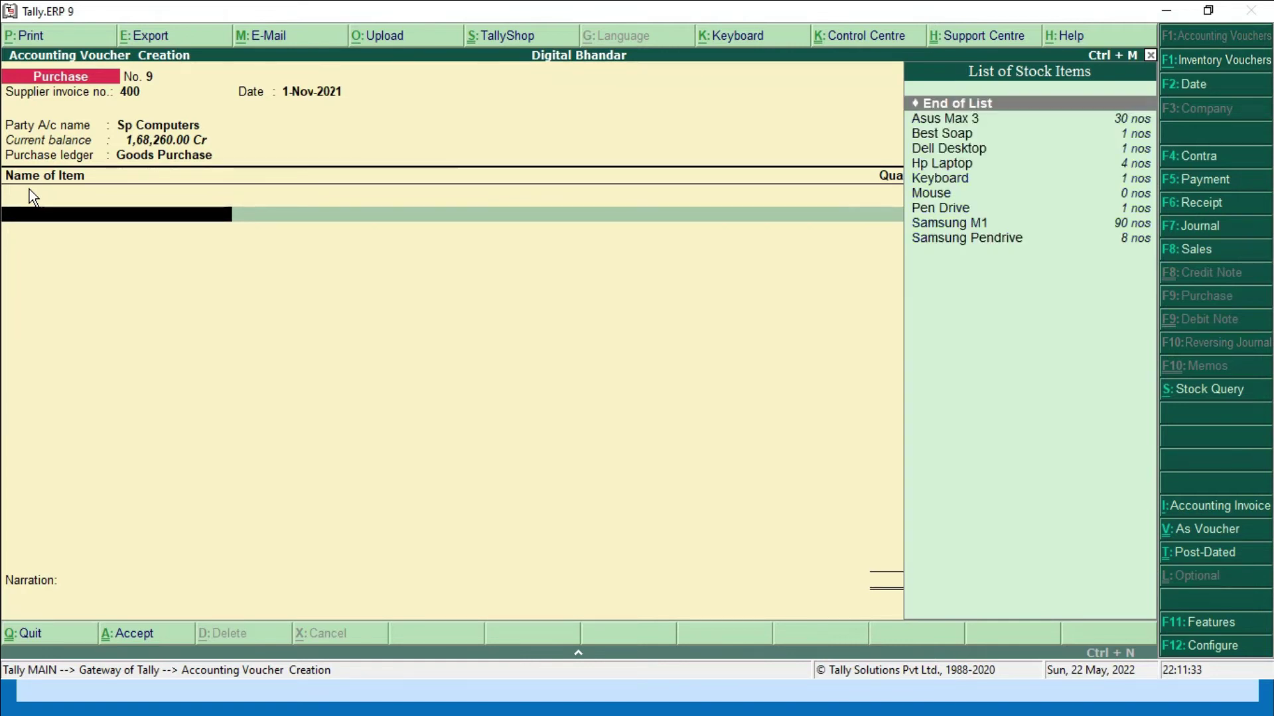
key("Down")
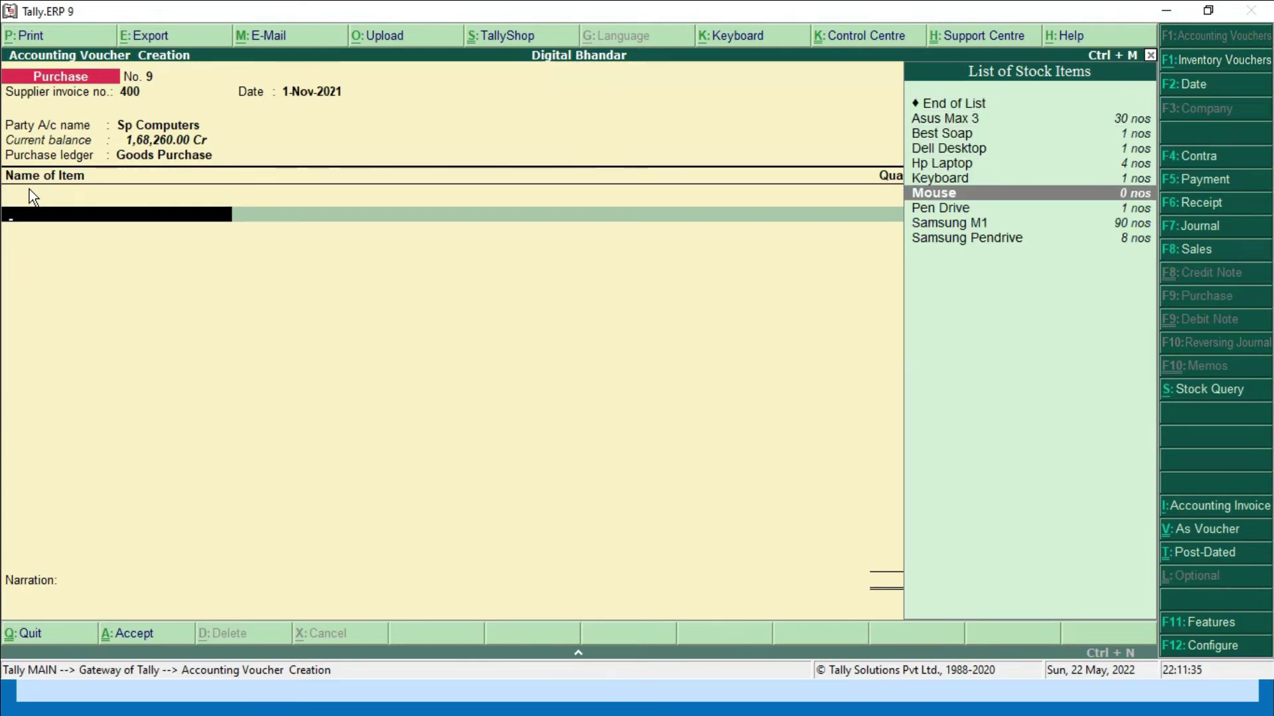
key("Return")
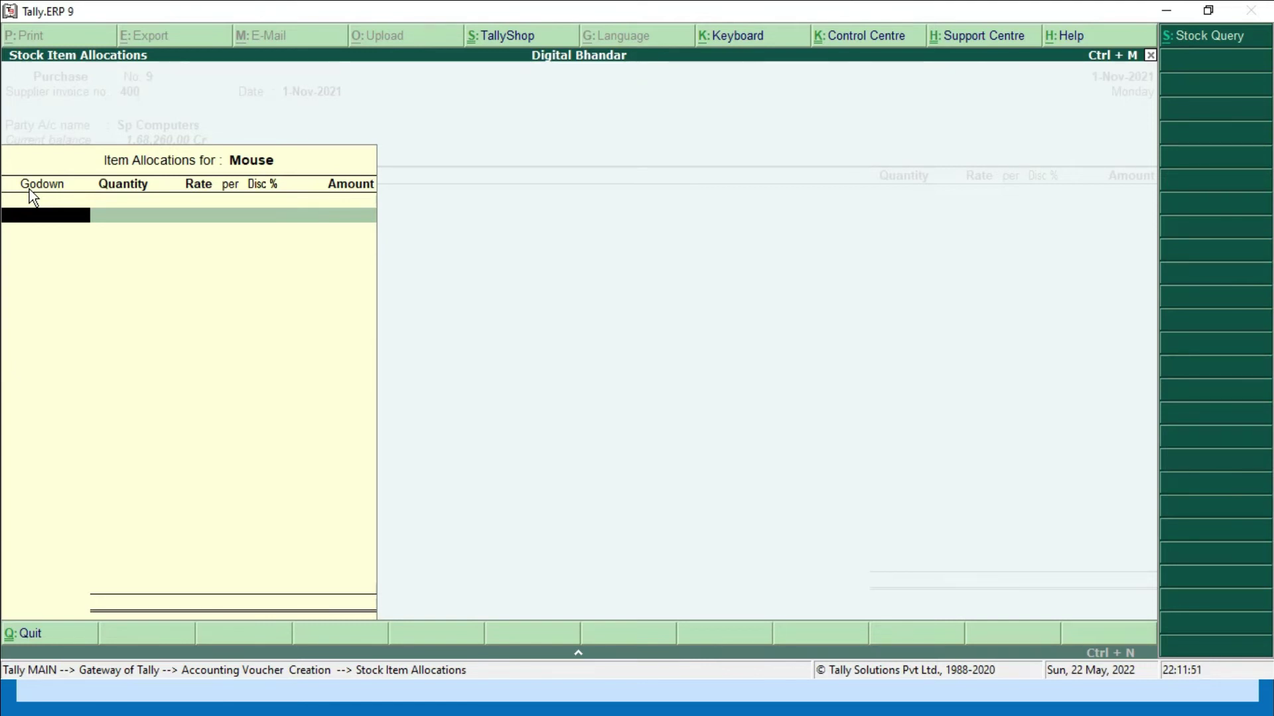
key("Down")
key("Down")
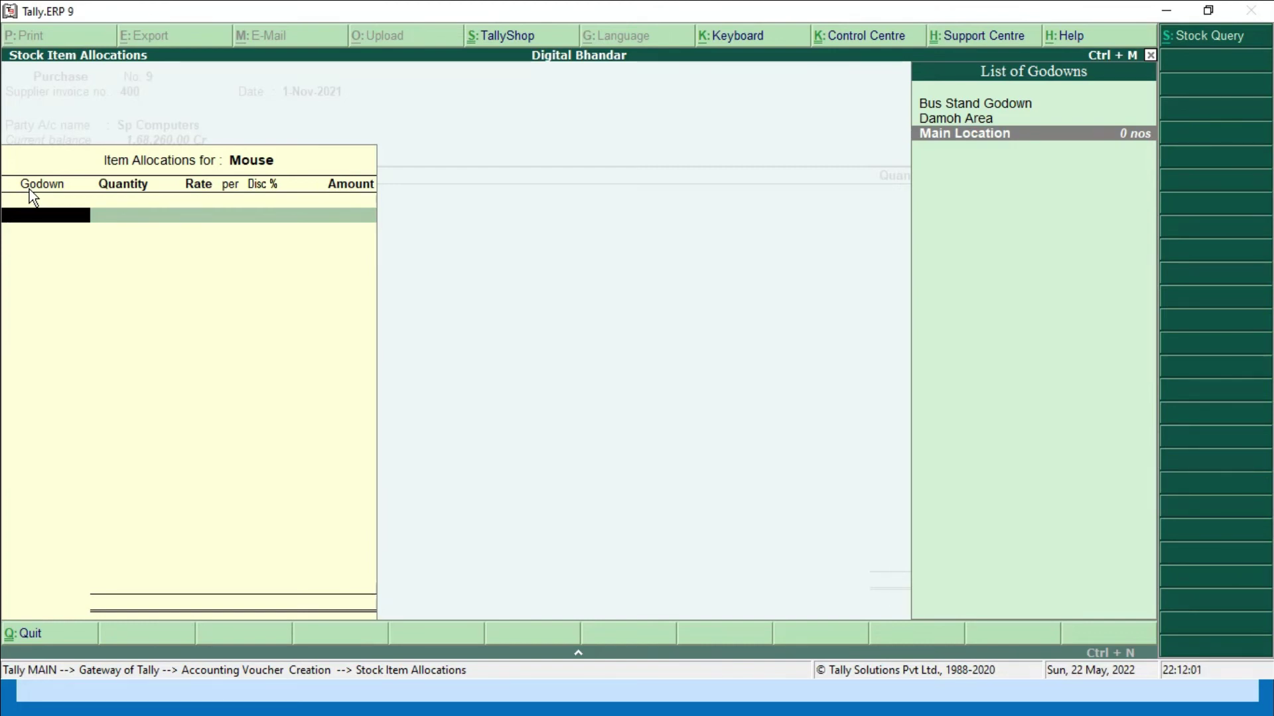
key("Return")
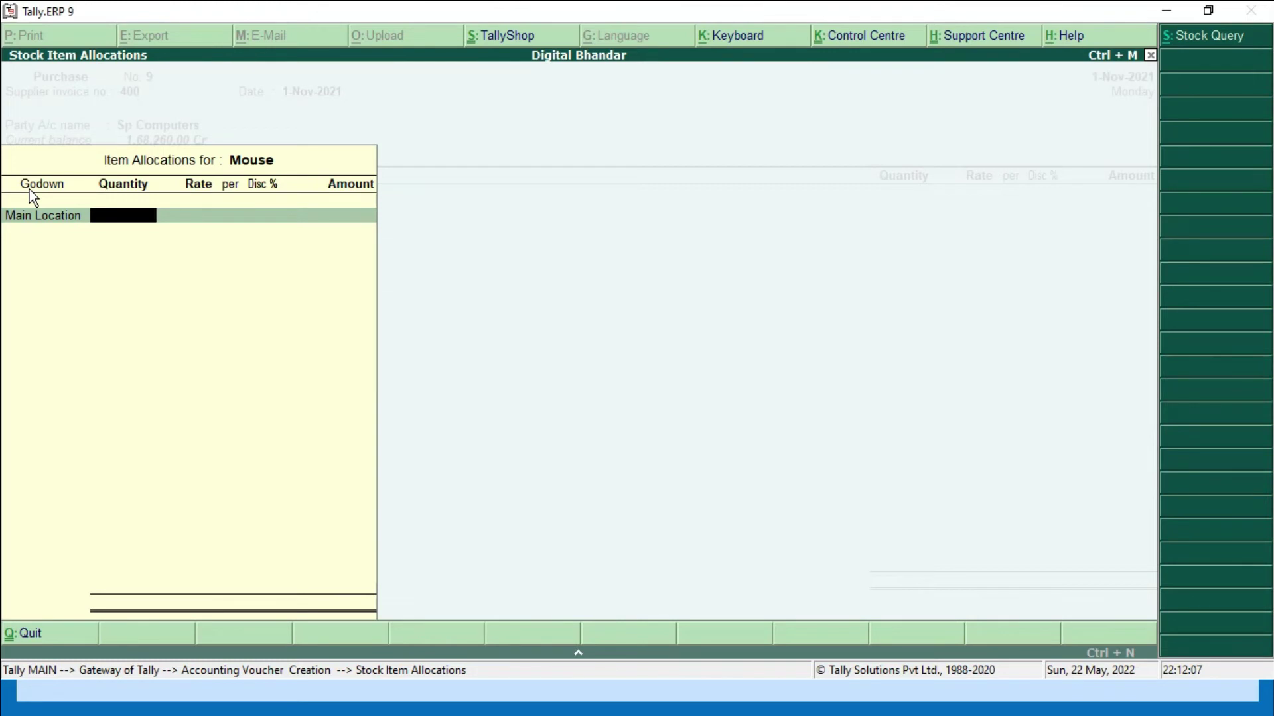
- Enter a quantity of 1 nos at a rate of 200 with a 5% discount for Mouse and accept the item line
type("1")
key("Return")
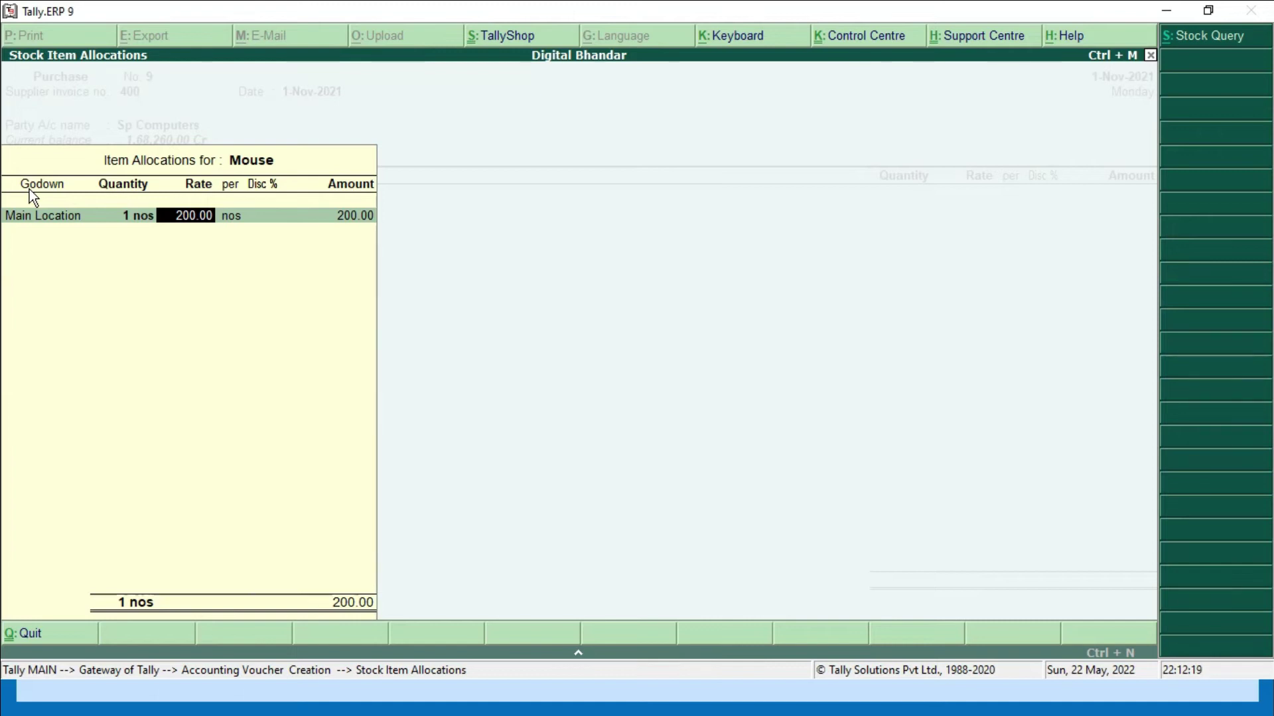
type("200")
key("Return")
key("Return")
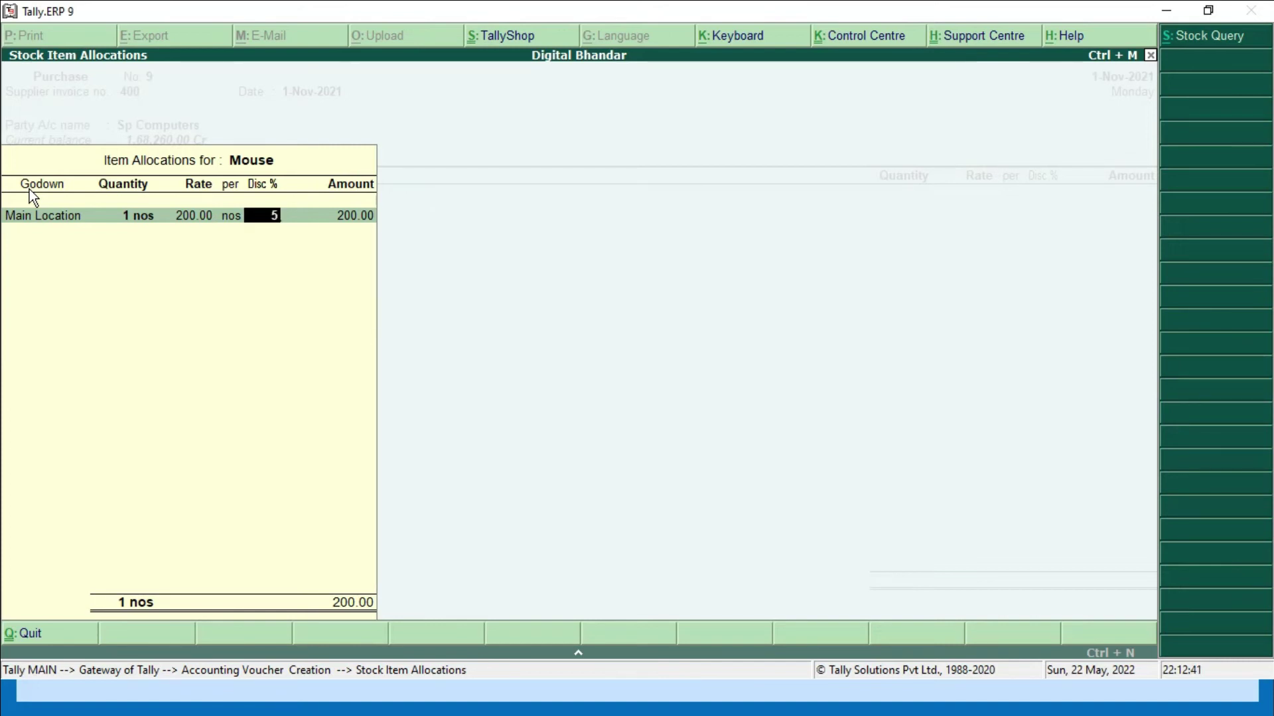
key("Return")
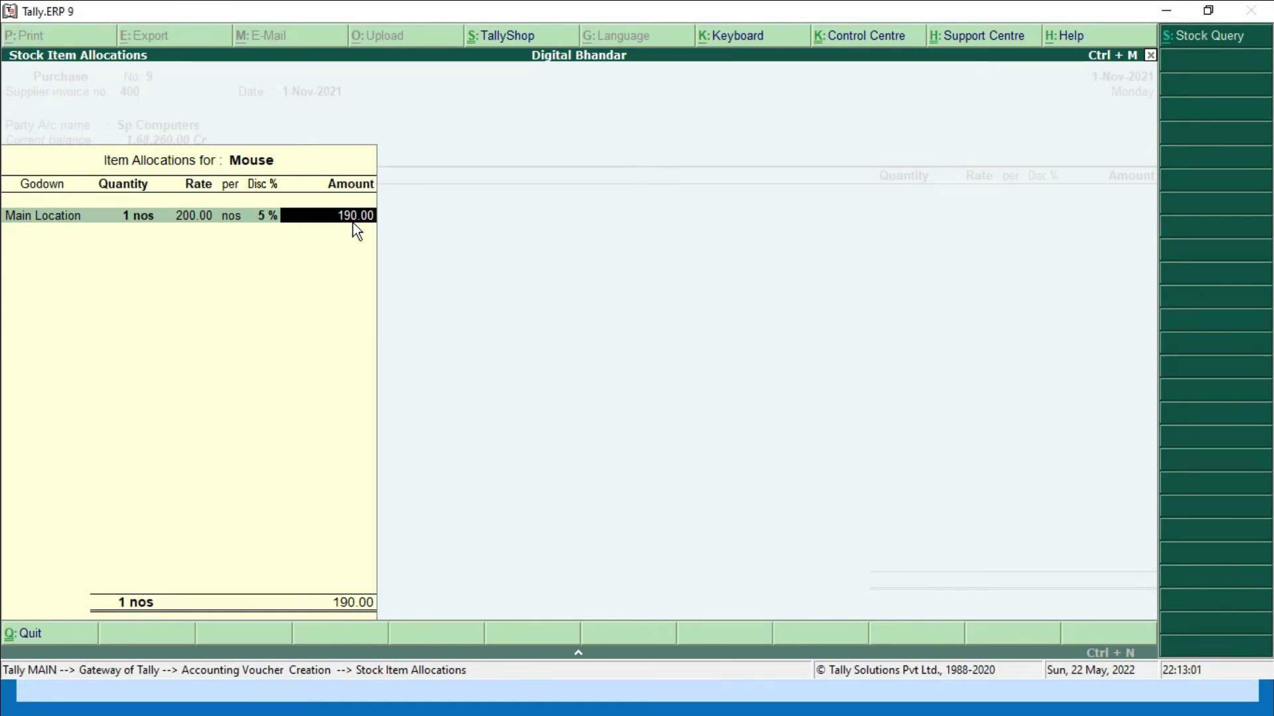
key("Return")
key("Return")
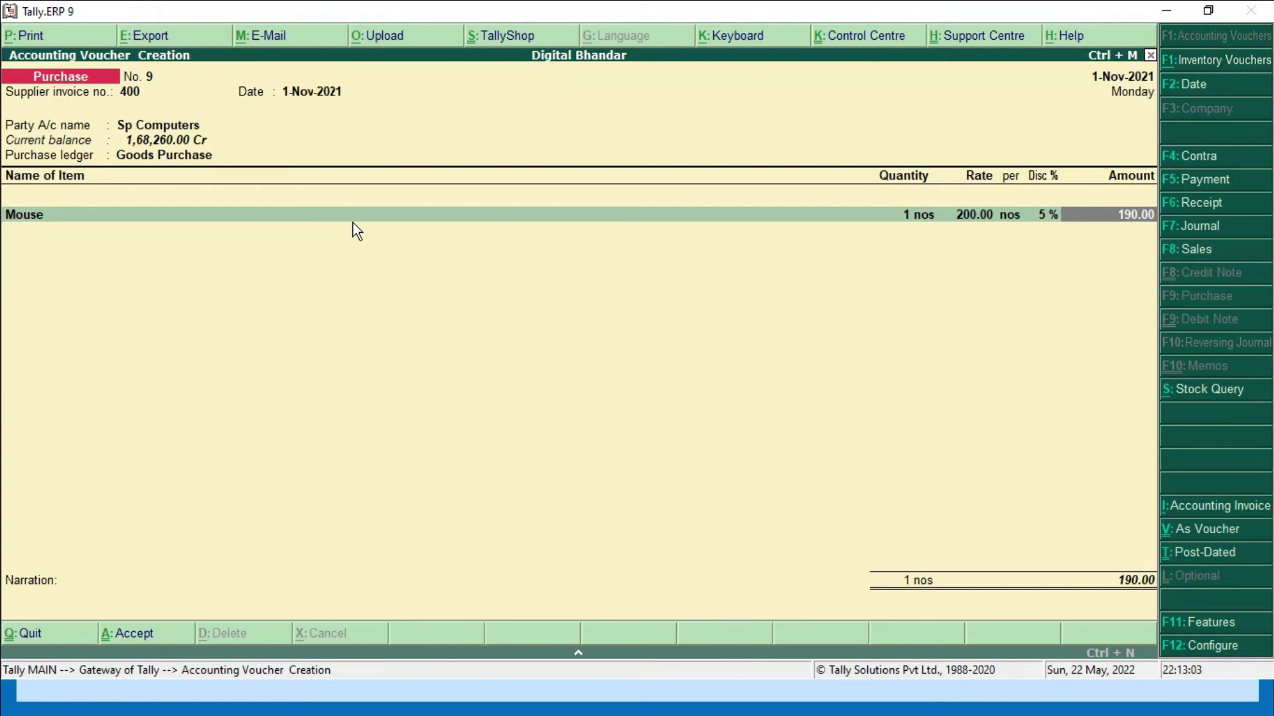
key("Return")
- Add Keyboard as the second stock item and allocate it to the Main Location godown
key("Down")
key("Down")
key("Down")
key("Down")
key("Return")
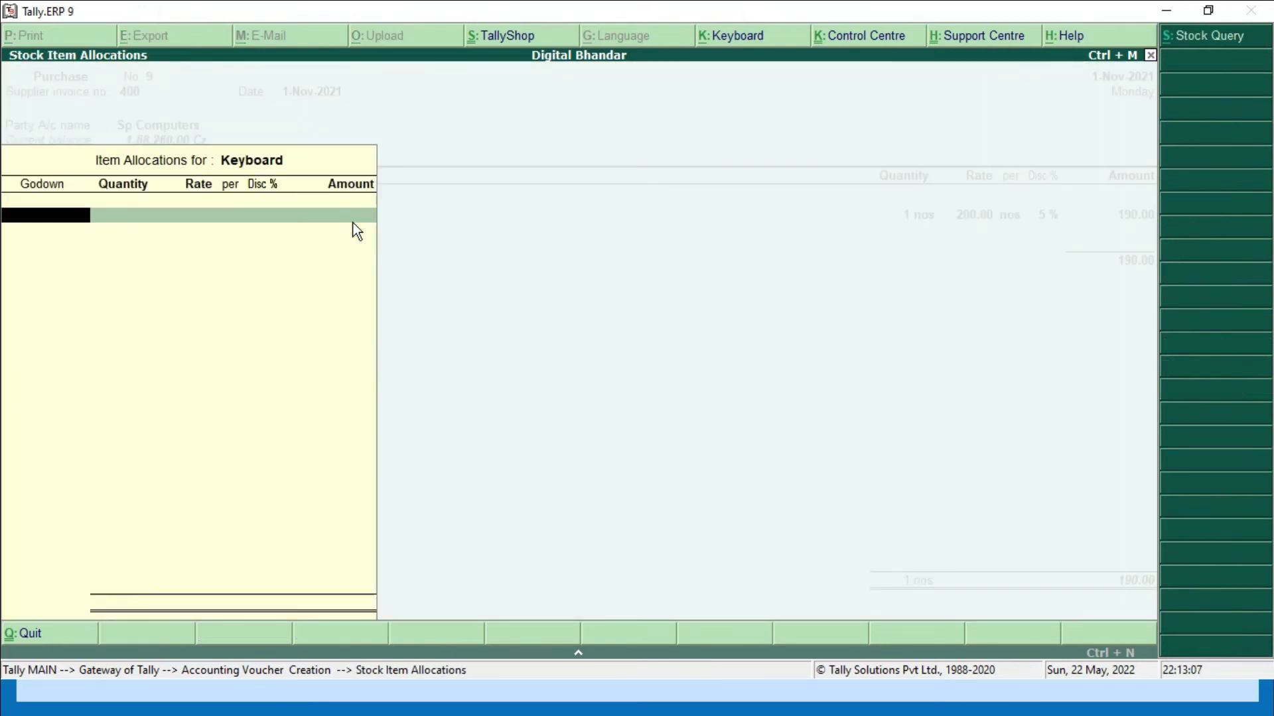
key("Down")
key("Down")
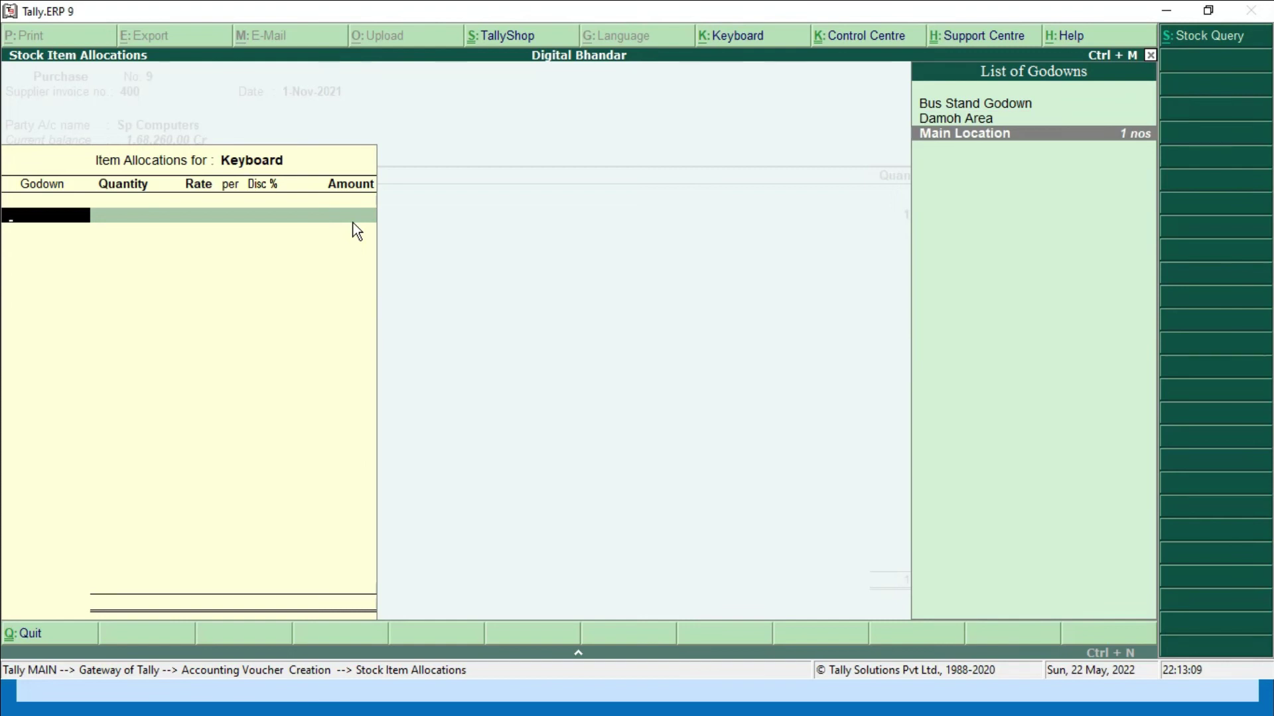
key("Return")
- Enter a quantity of 2 nos at a rate of 300 with a 2% discount for Keyboard and accept the item line
type("2")
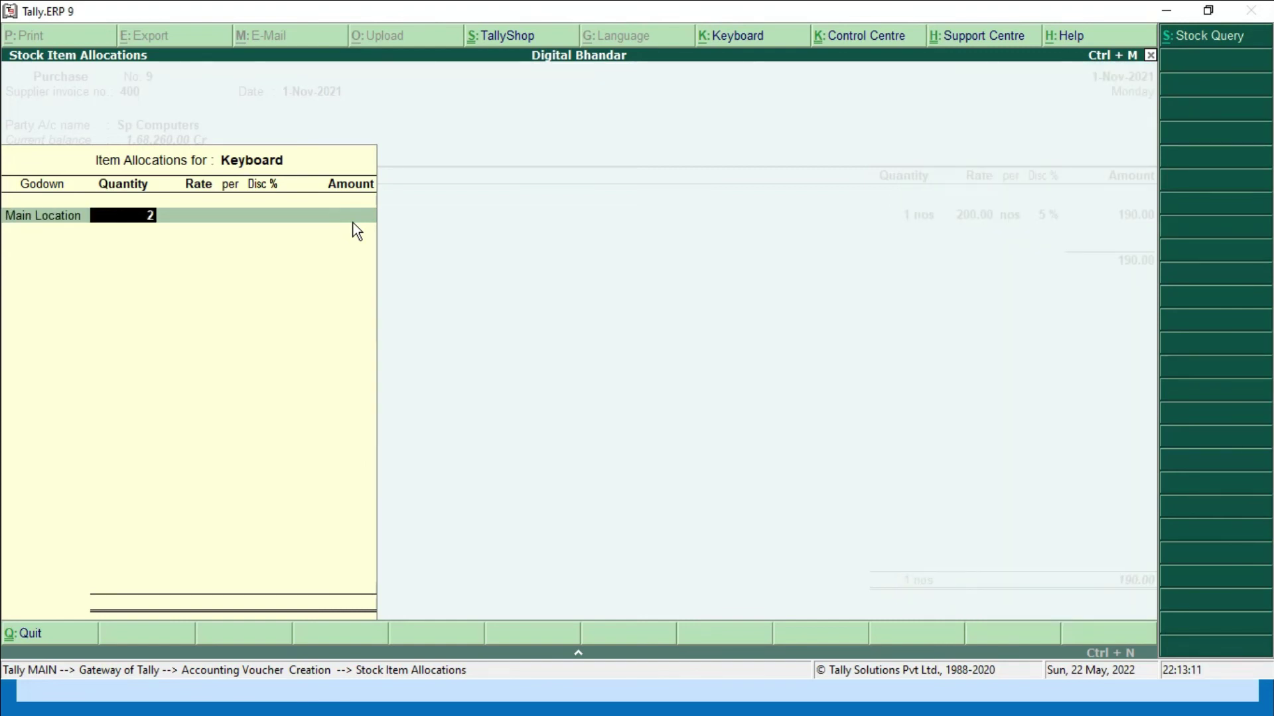
key("Return")
type("30")
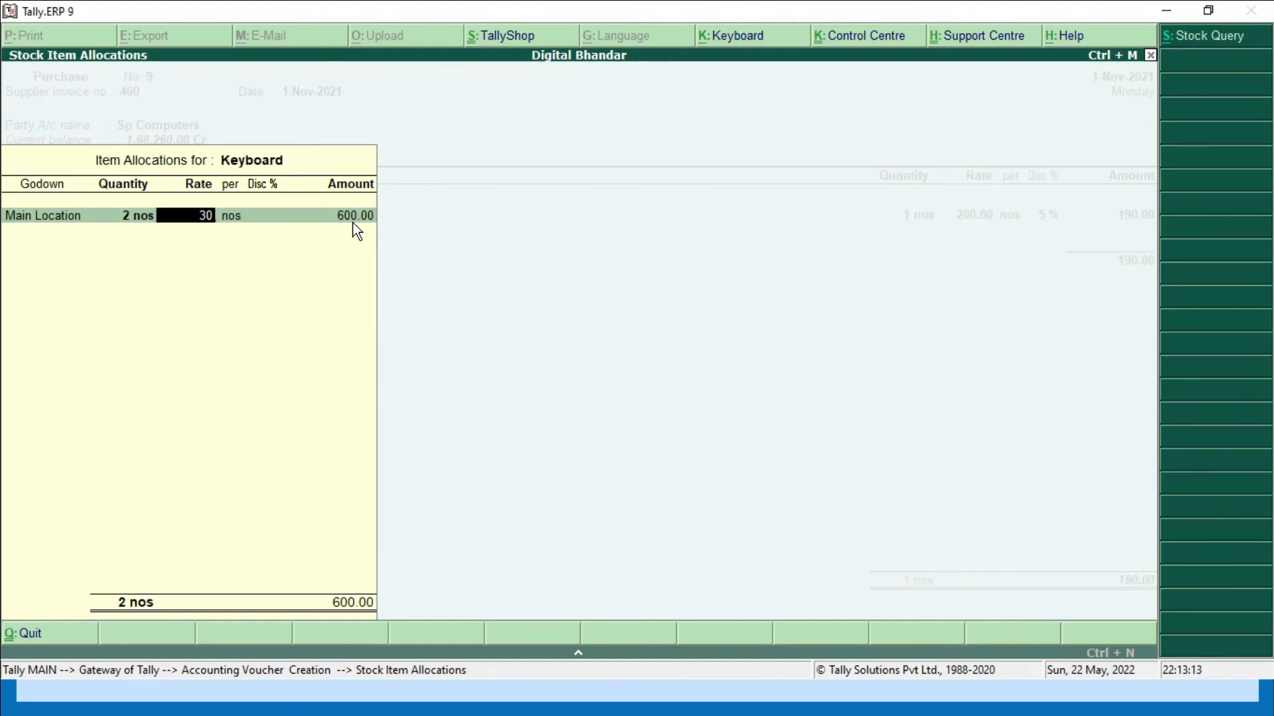
type("0")
key("Return")
key("Return")
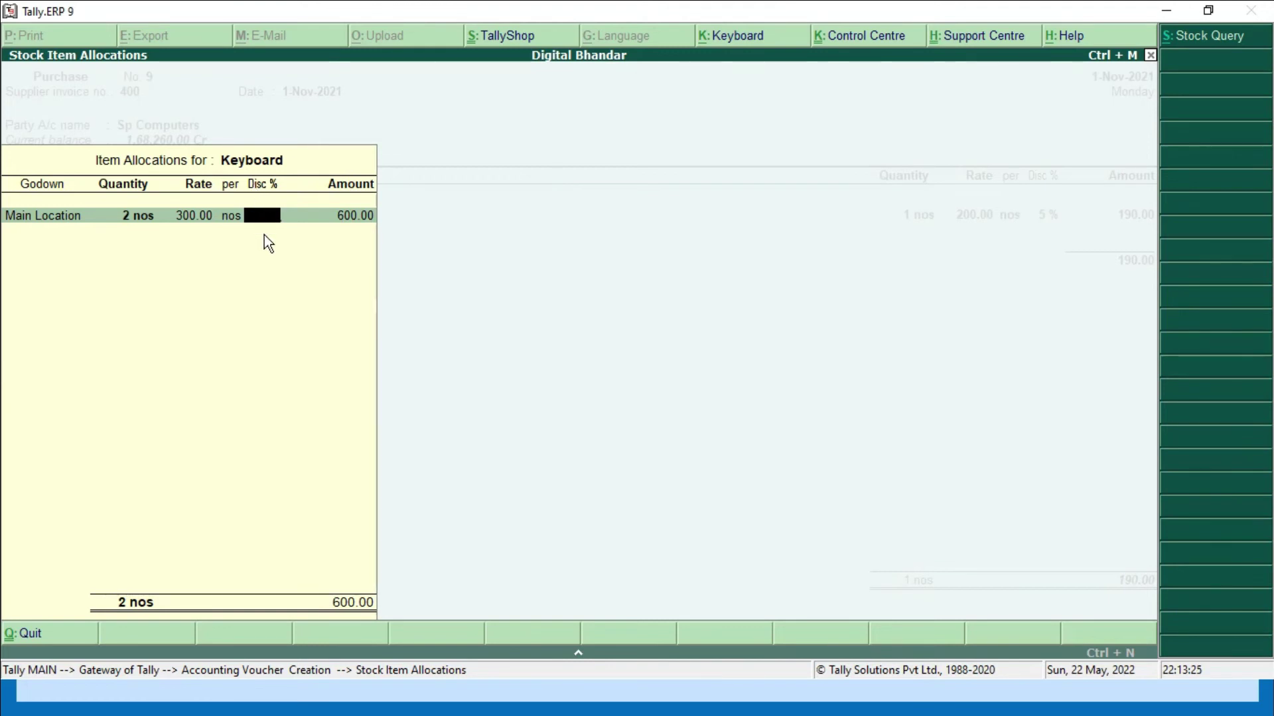
type("2")
key("Return")
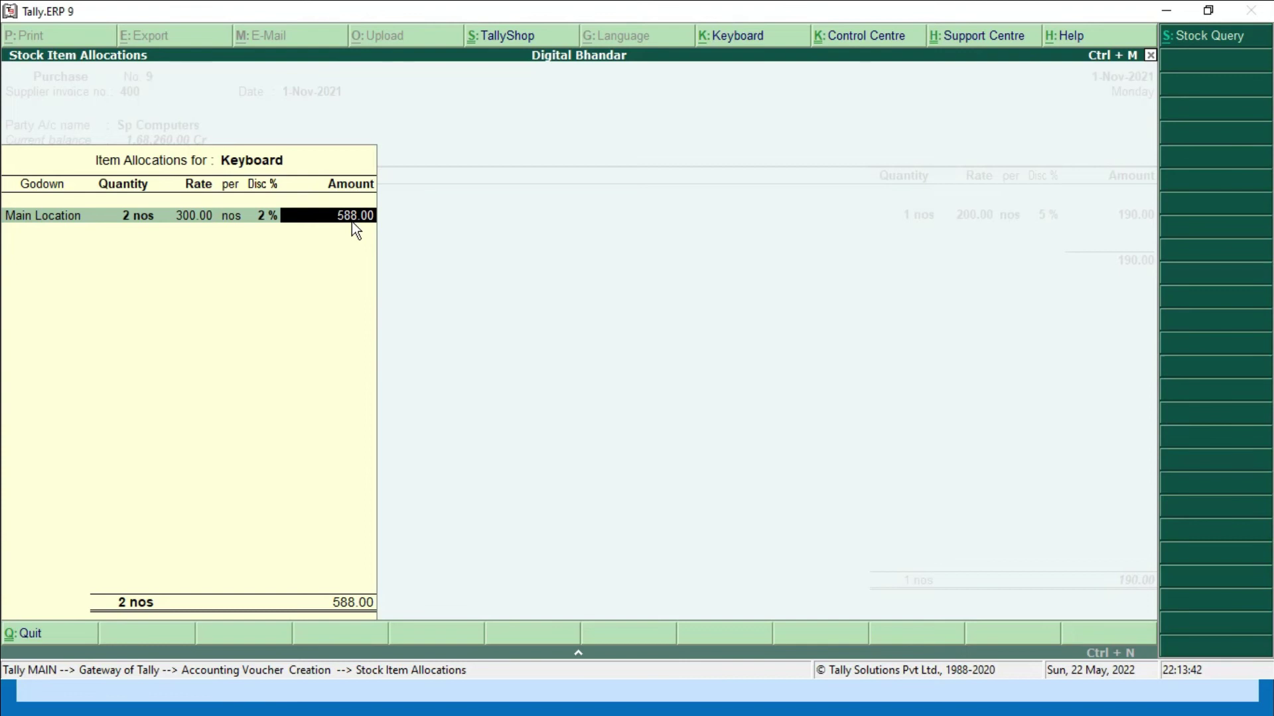
key("Return")
key("Return")
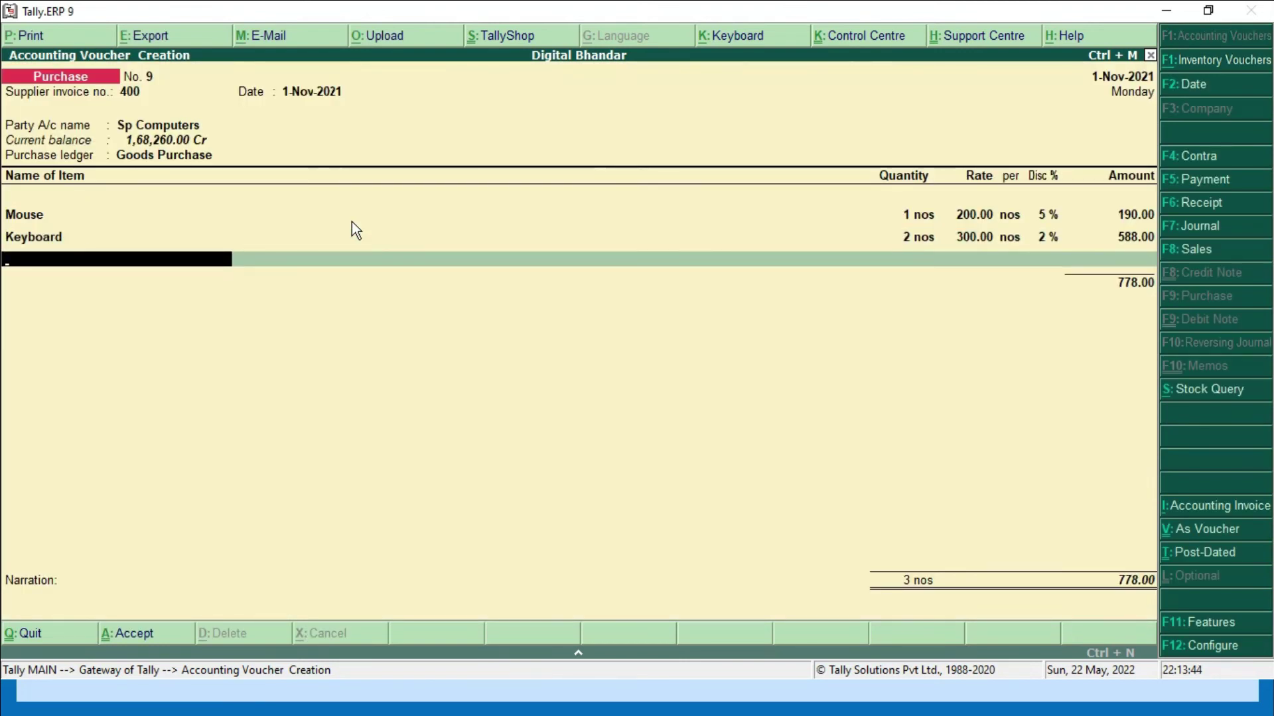
- Add Pen Drive as the third stock item and allocate it to the Main Location godown
key("Down")
key("Down")
key("Down")
key("Down")
key("Down")
key("Down")
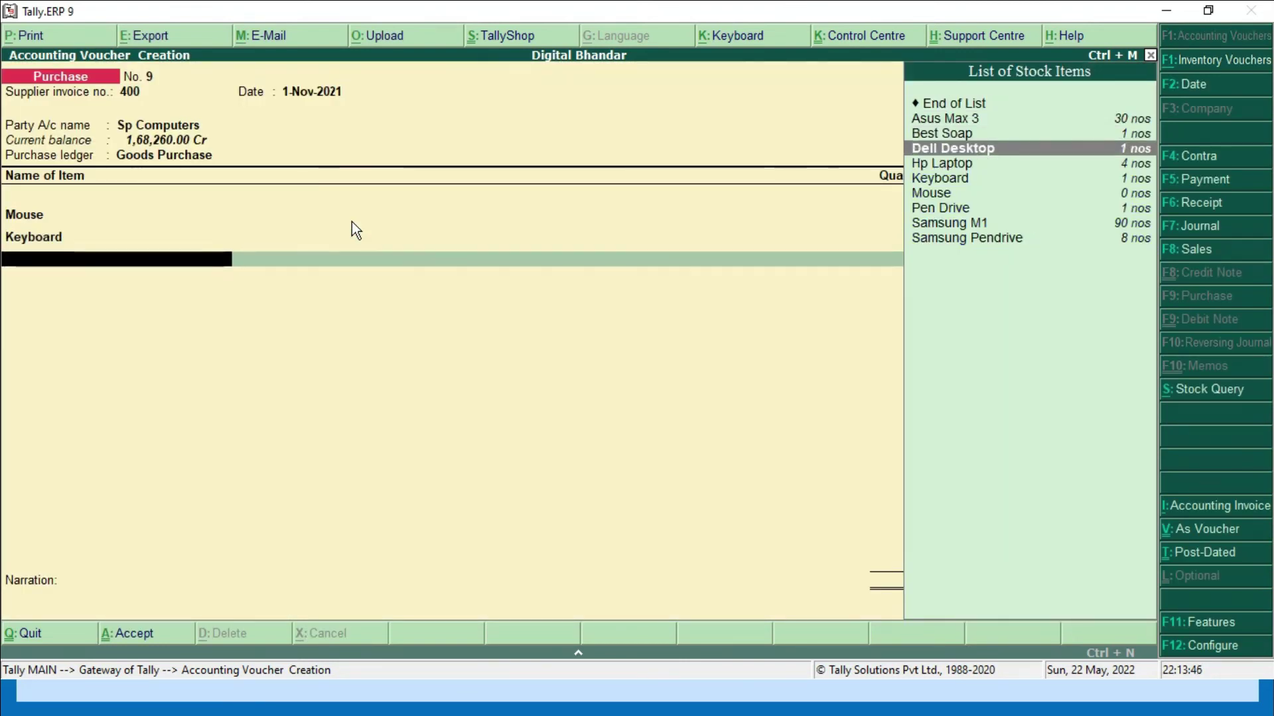
key("Down")
key("Return")
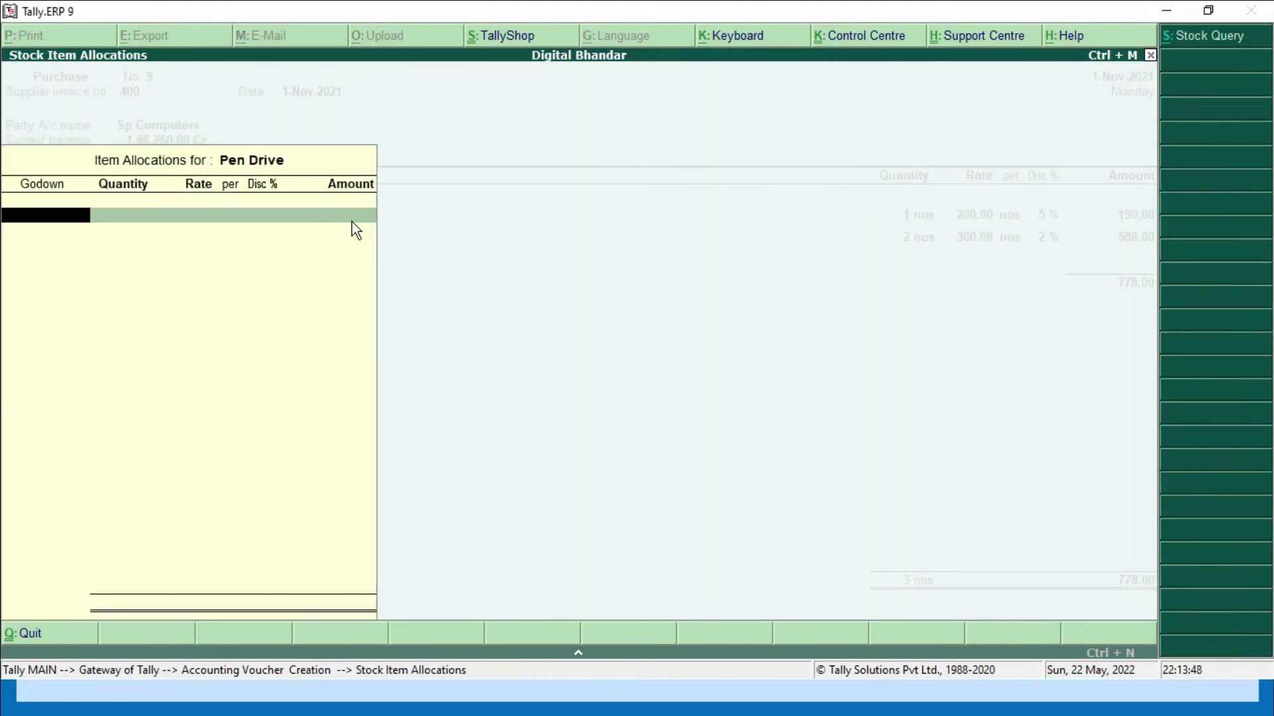
key("Down")
key("Down")
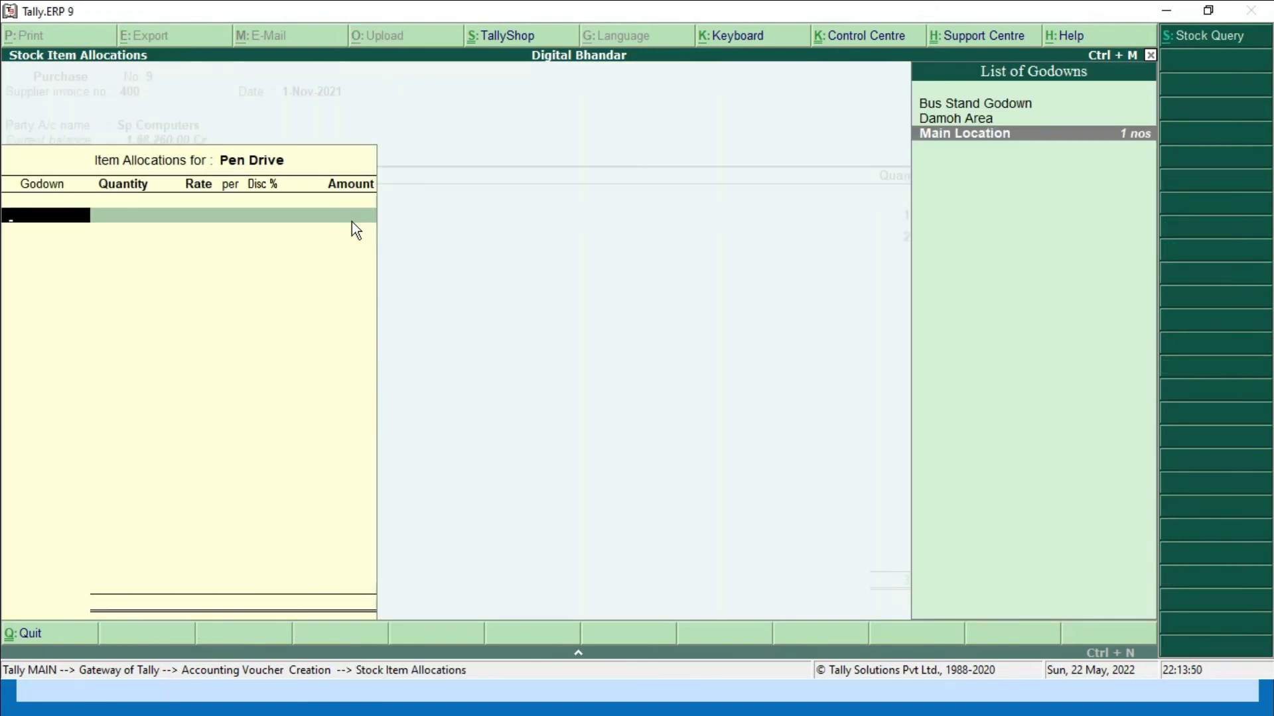
key("Return")
- Enter a quantity of 2 nos at a rate of 300 with a 5% discount for Pen Drive and complete its allocation
type("2 nos")
key("Return")
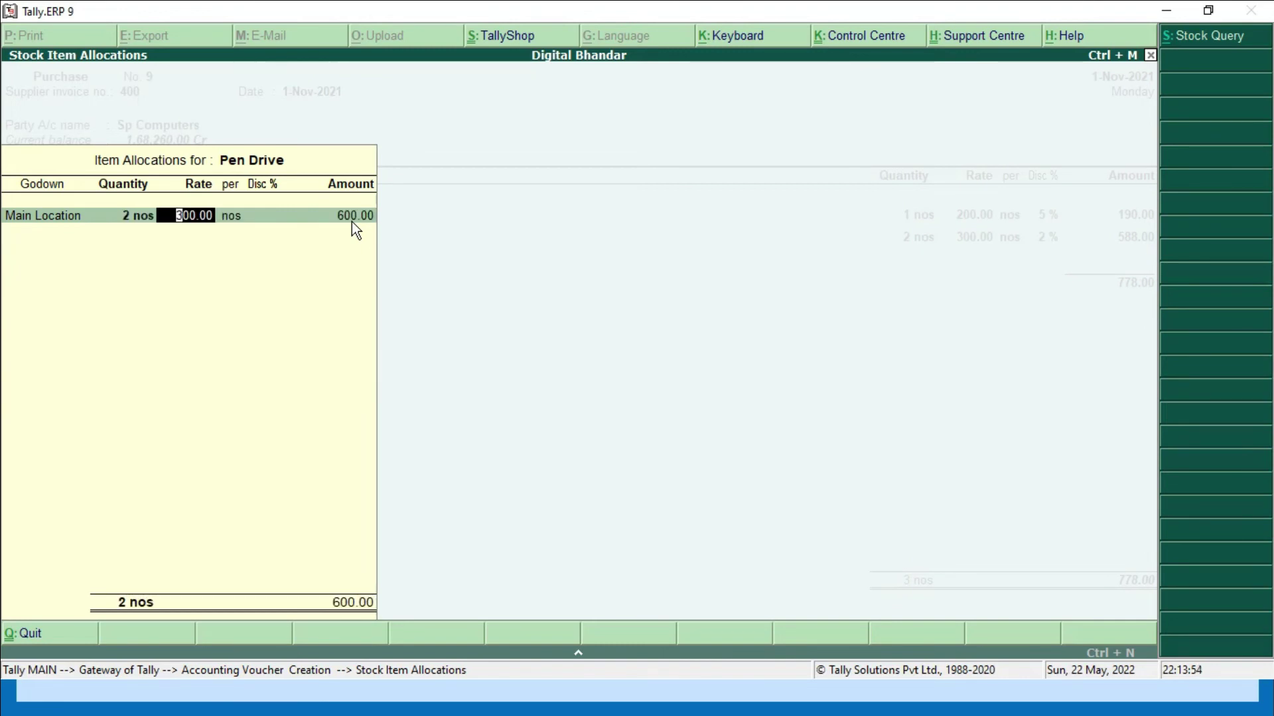
key("Return")
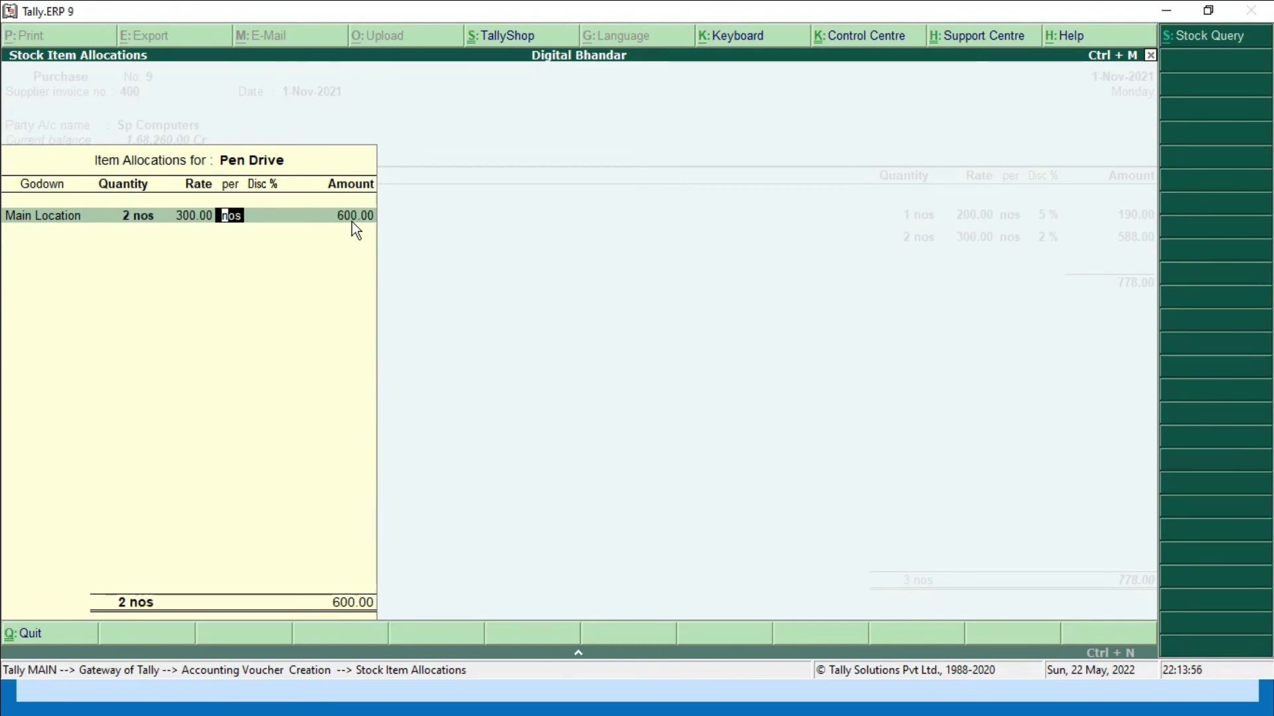
key("Return")
type("5")
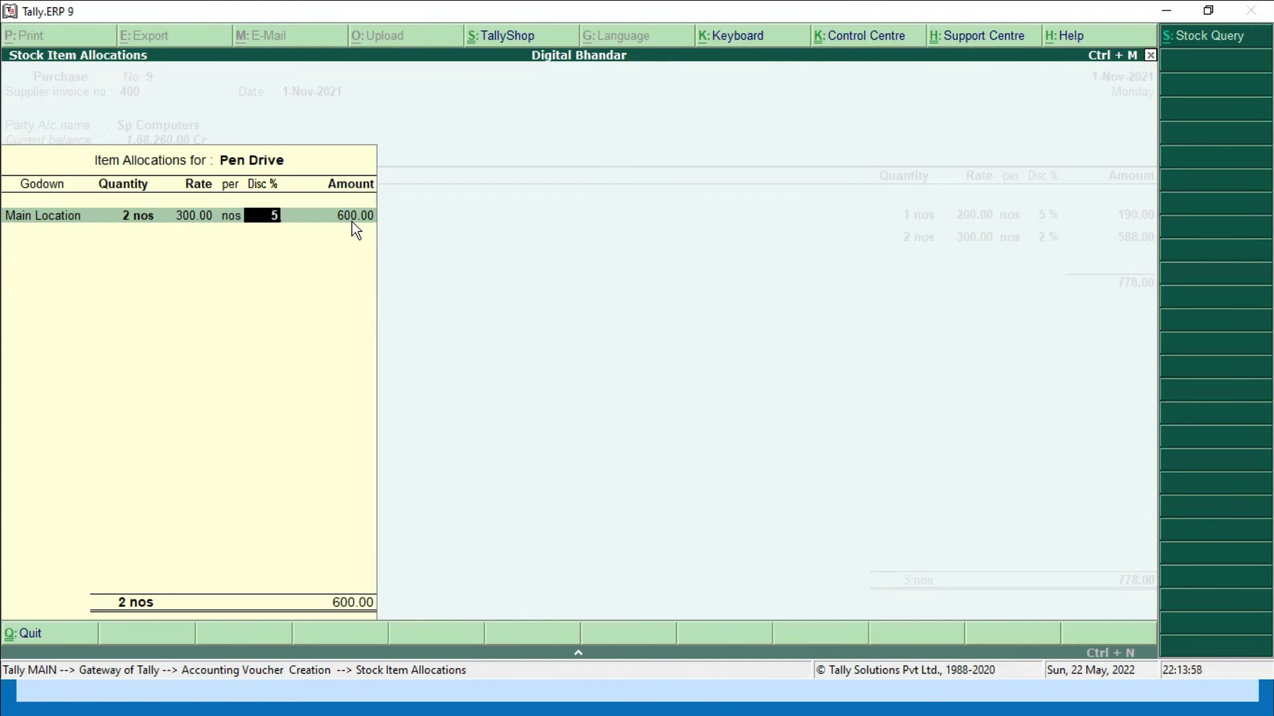
key("Return")
key("Return")
key("Return")
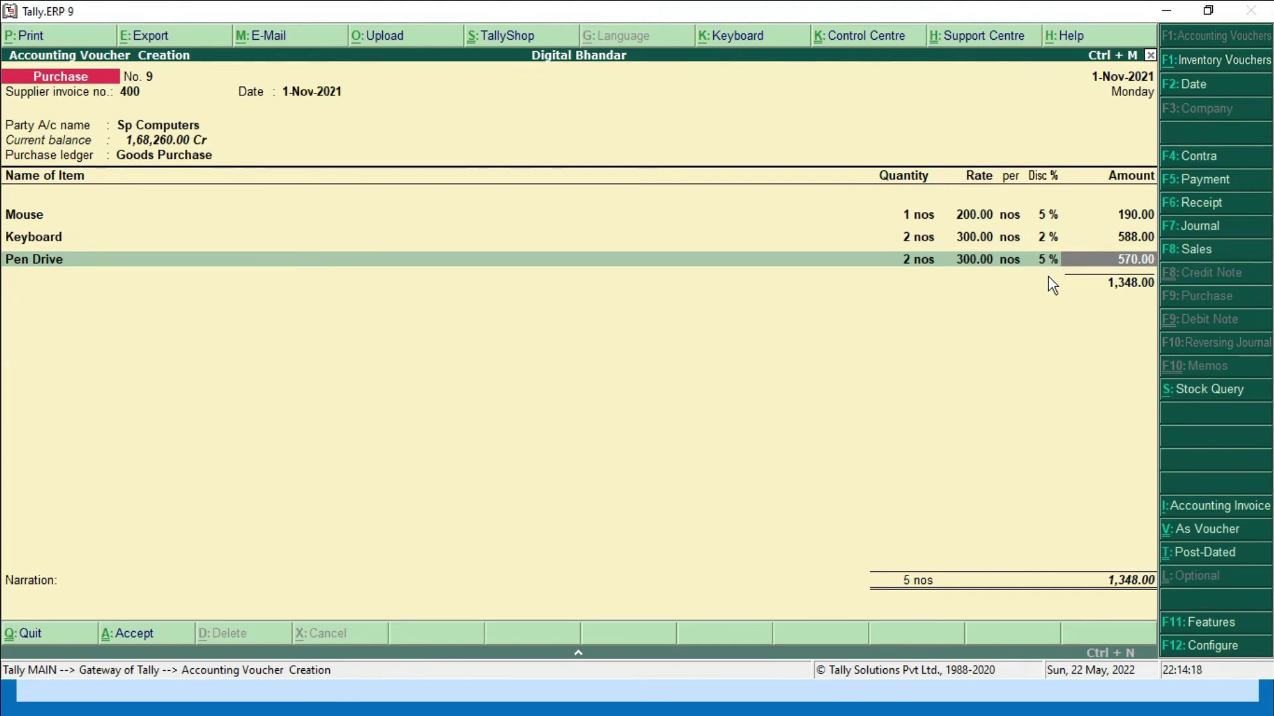
- Preview the printed purchase invoice, examine its discount column at enlarged size, and return to the voucher
key("alt+p")
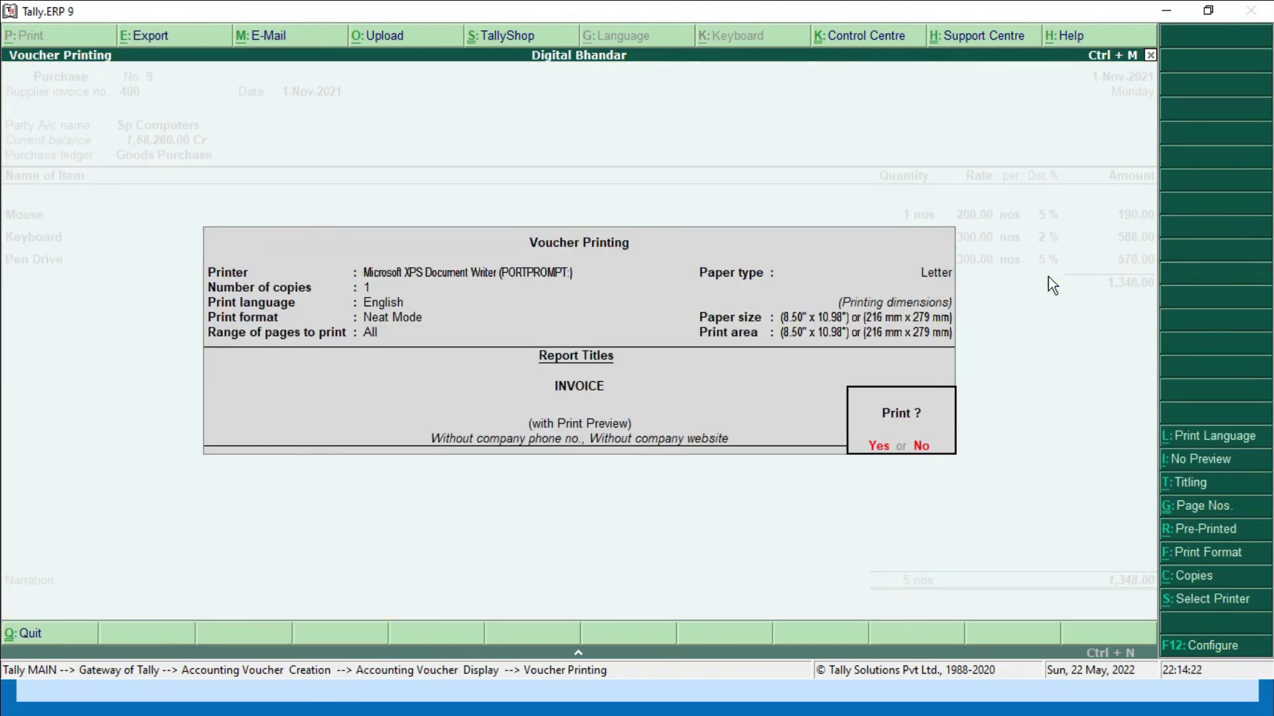
left_click(878, 446)
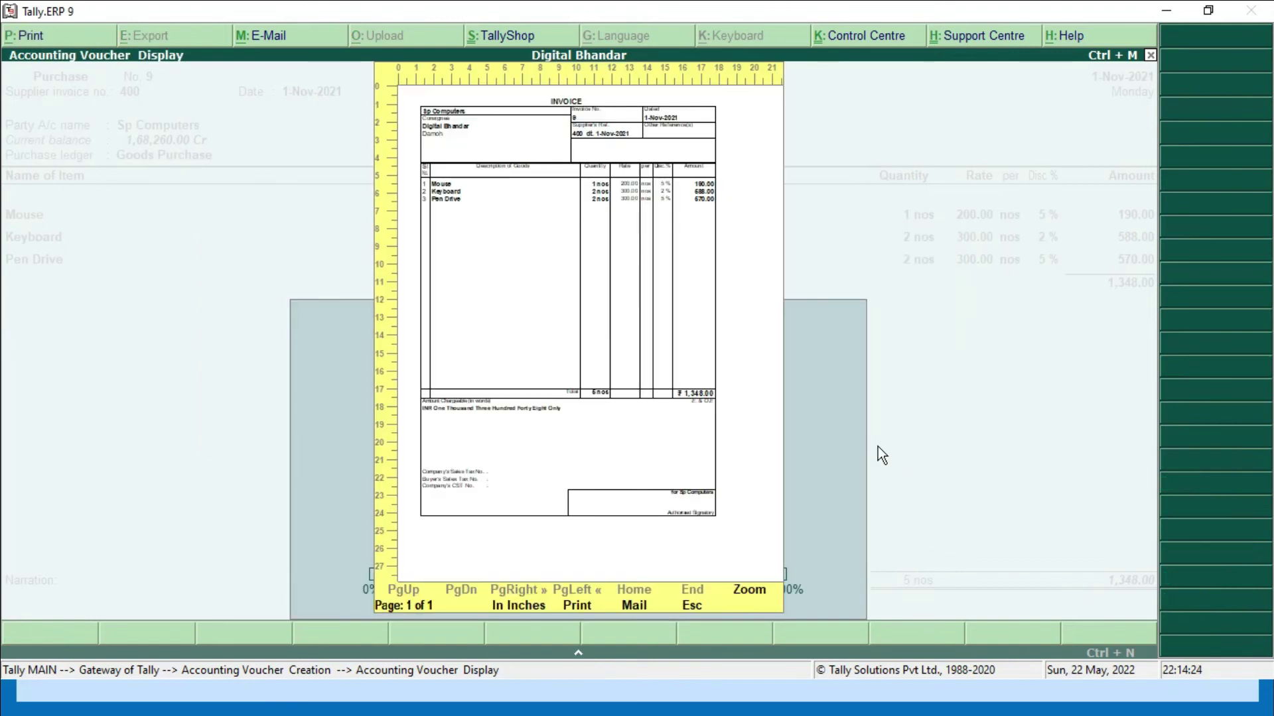
left_click(747, 588)
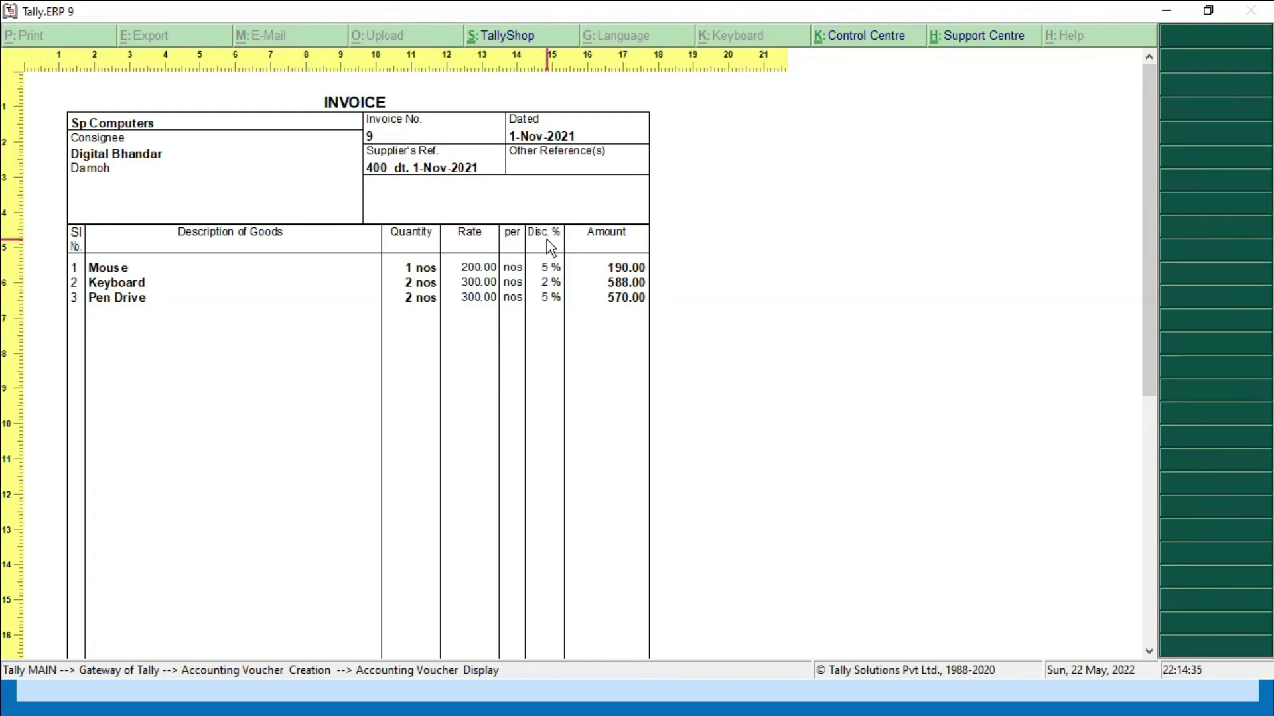
key("alt+z")
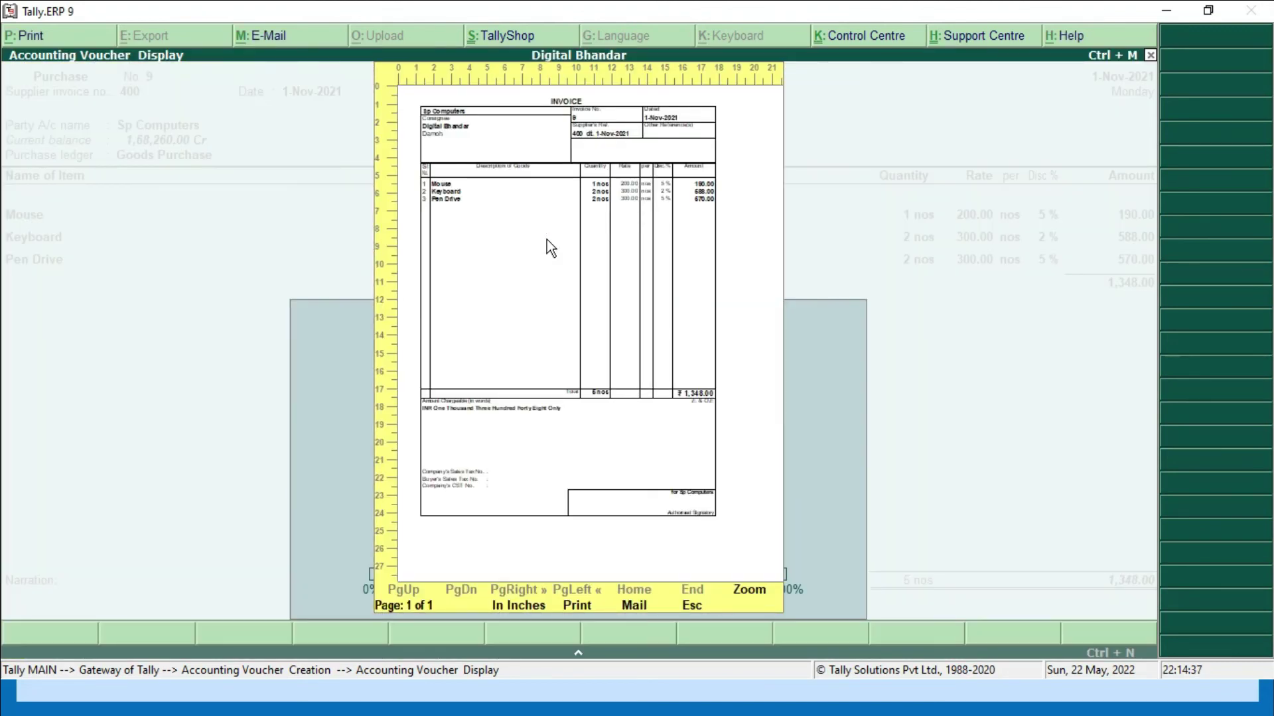
key("Escape")
key("Escape")
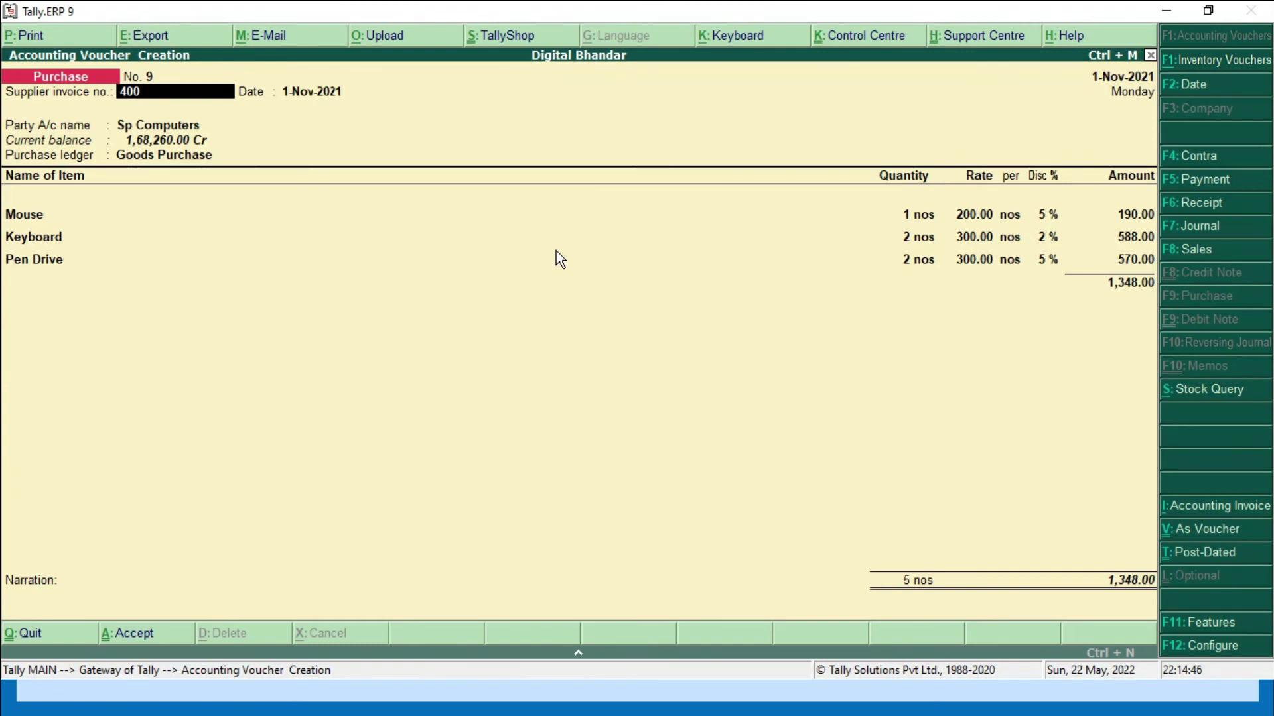
- Save the purchase invoice and start a sales voucher with reference number 401
key("ctrl+a")
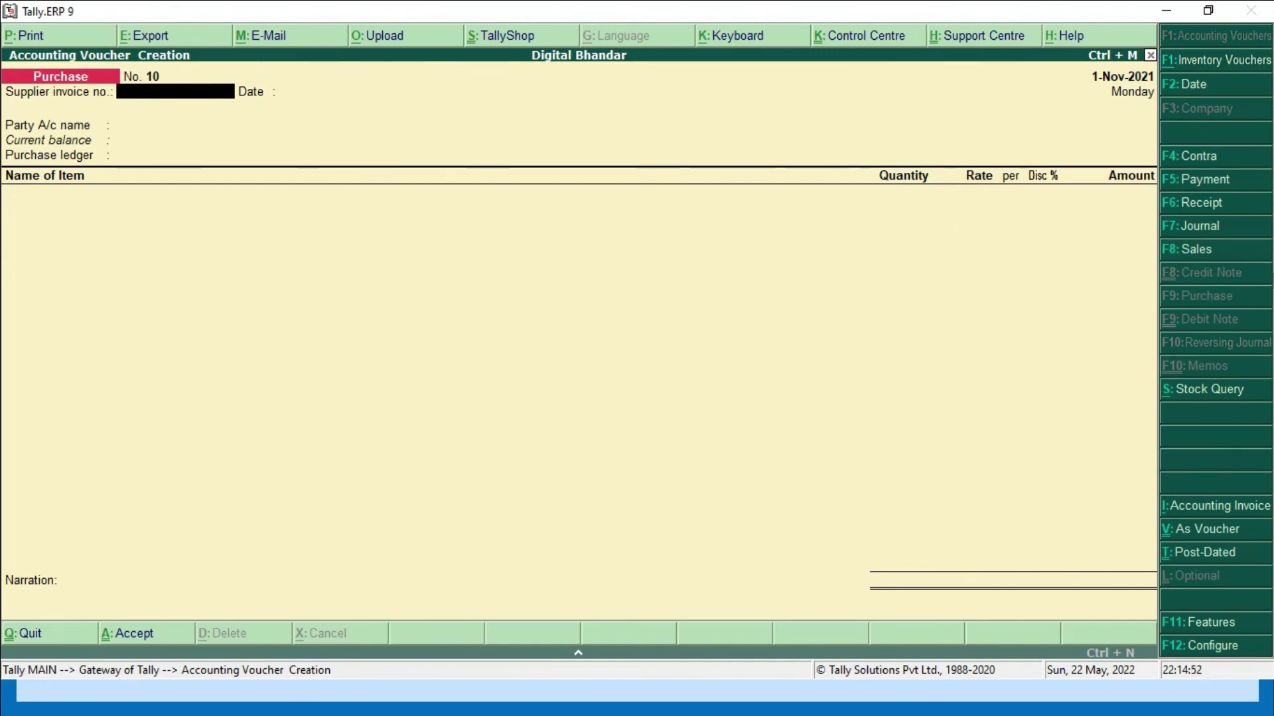
left_click(1197, 250)
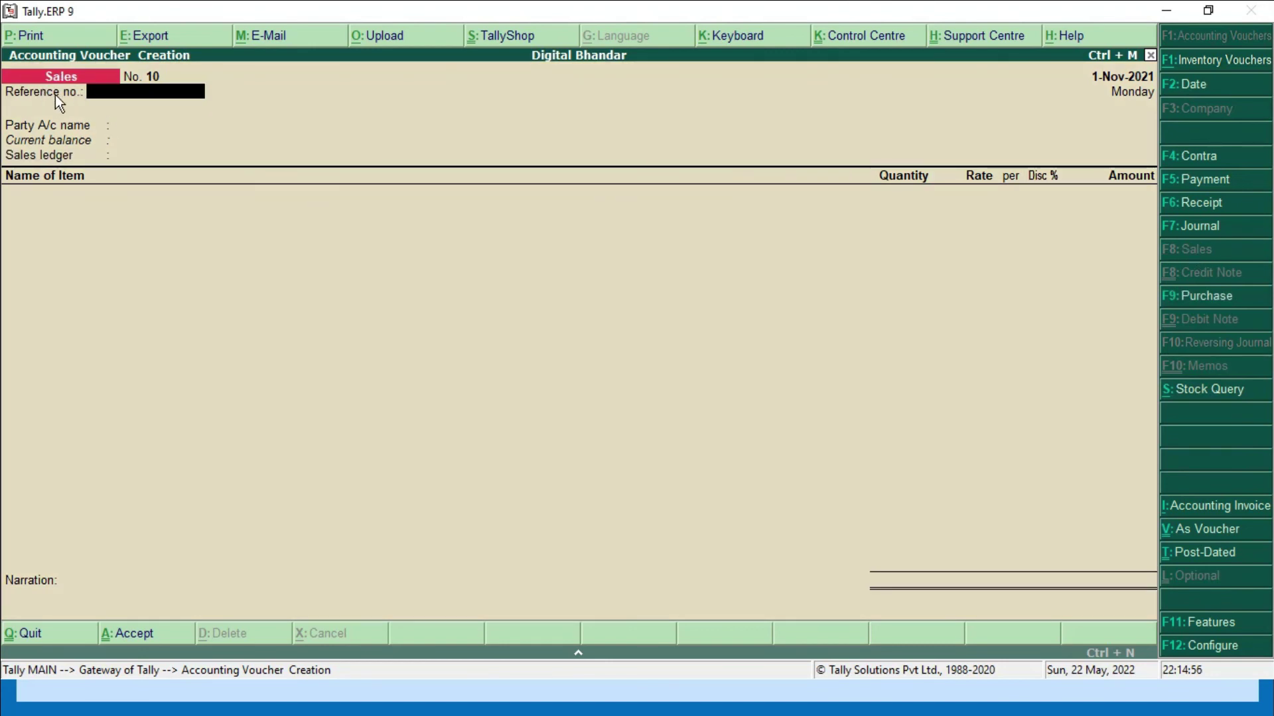
type("401")
key("Return")
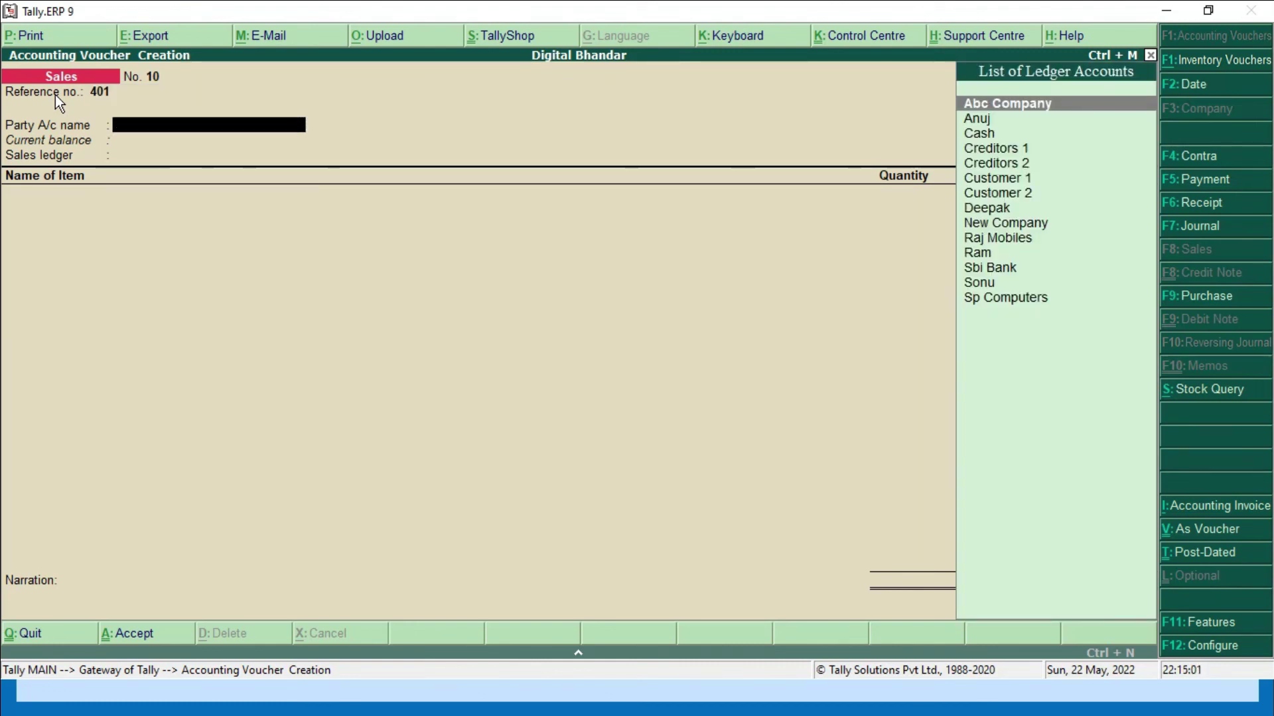
- Set the customer's ledger as the party account and Goods Sales as the sales ledger
key("Down")
key("Down")
key("Down")
key("Down")
key("Down")
key("Down")
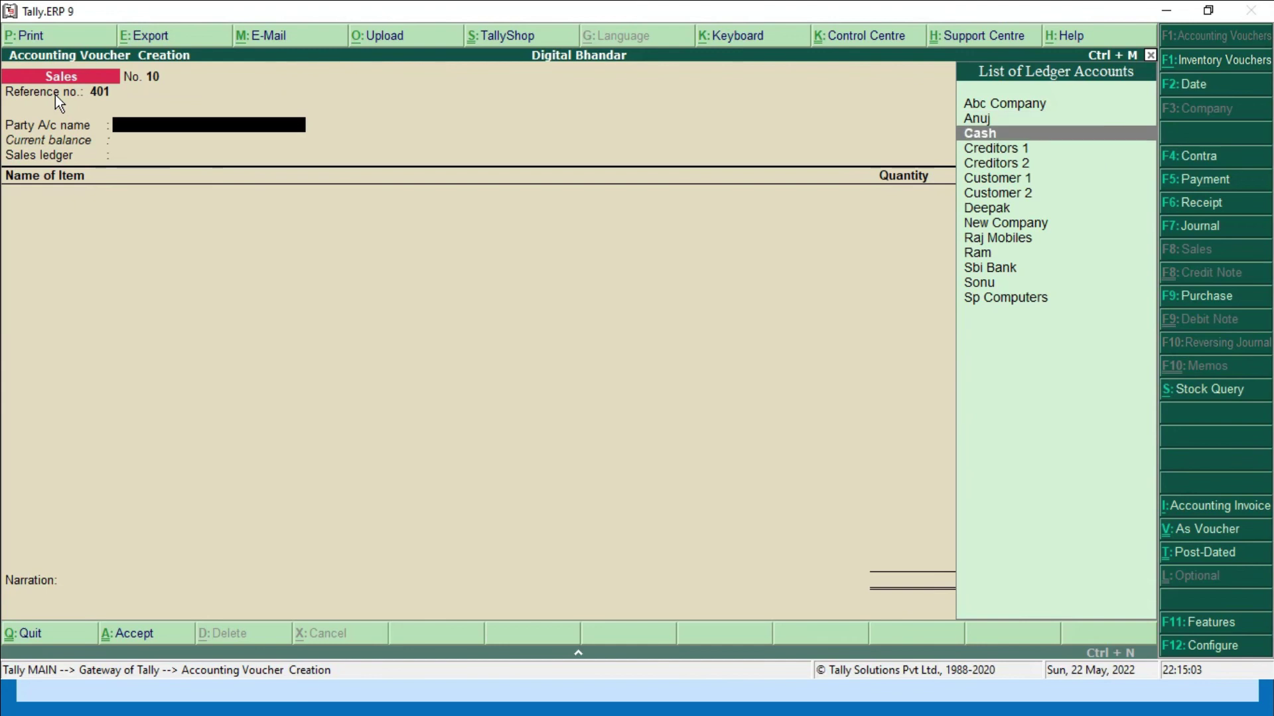
key("Down")
key("Return")
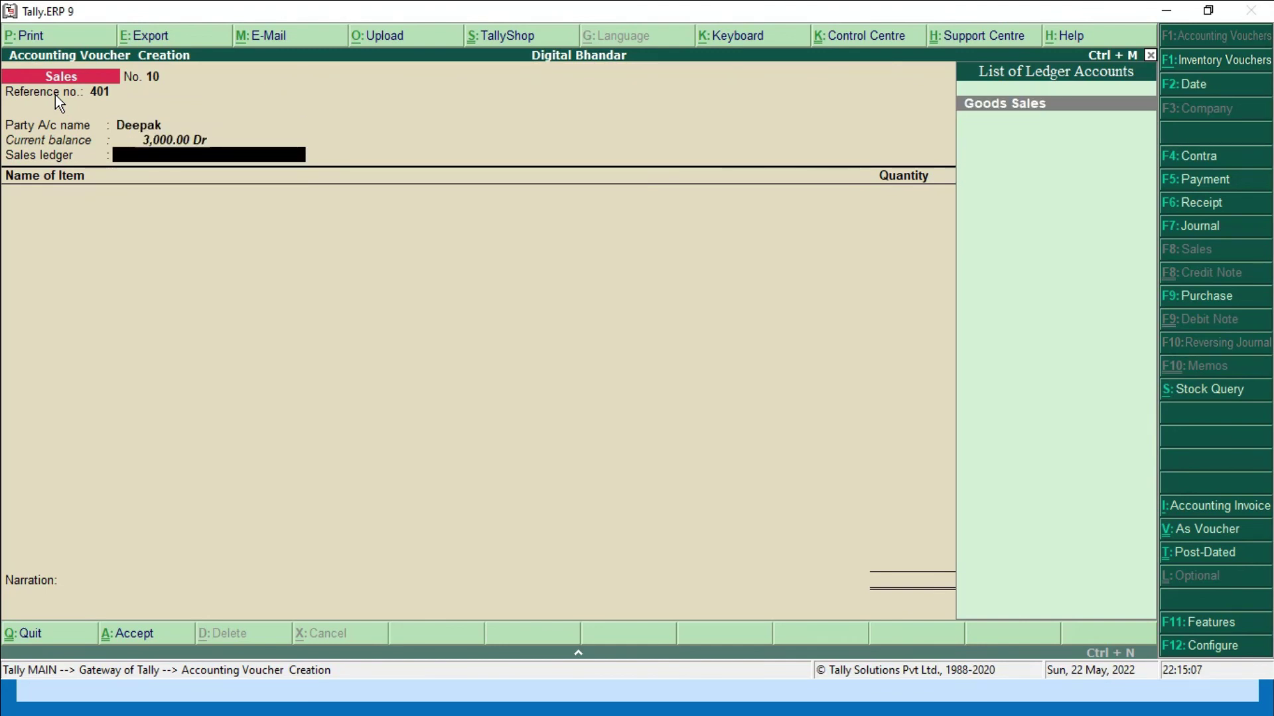
key("Return")
- Add Mouse as the first stock item of the sale and allocate it to the Main Location godown
key("Down")
key("Down")
key("Down")
key("Down")
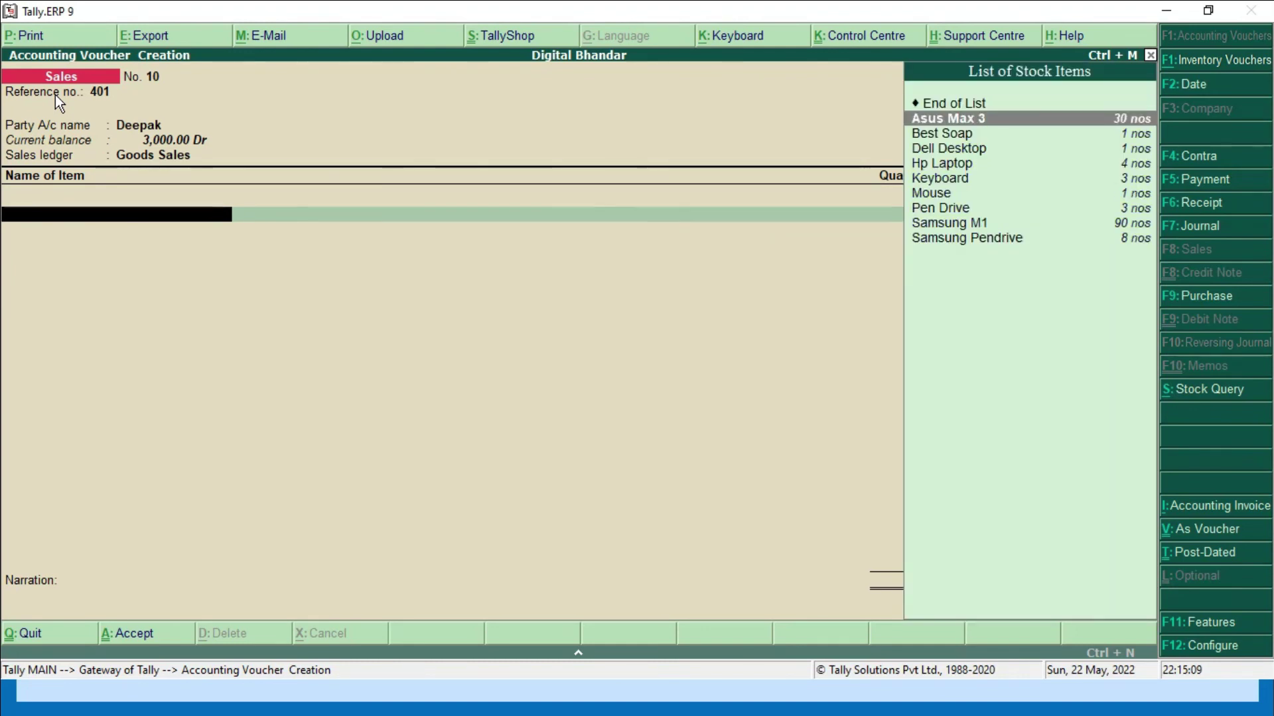
key("Down")
key("Down")
key("Return")
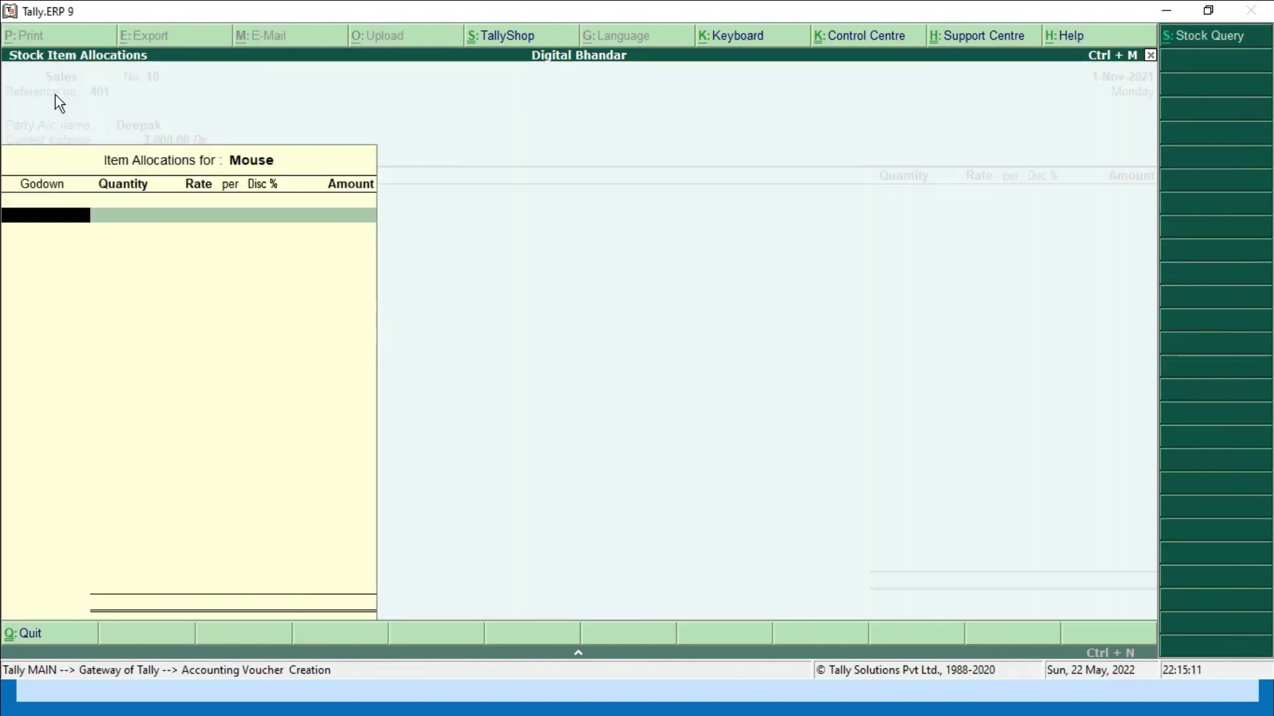
key("Down")
key("Down")
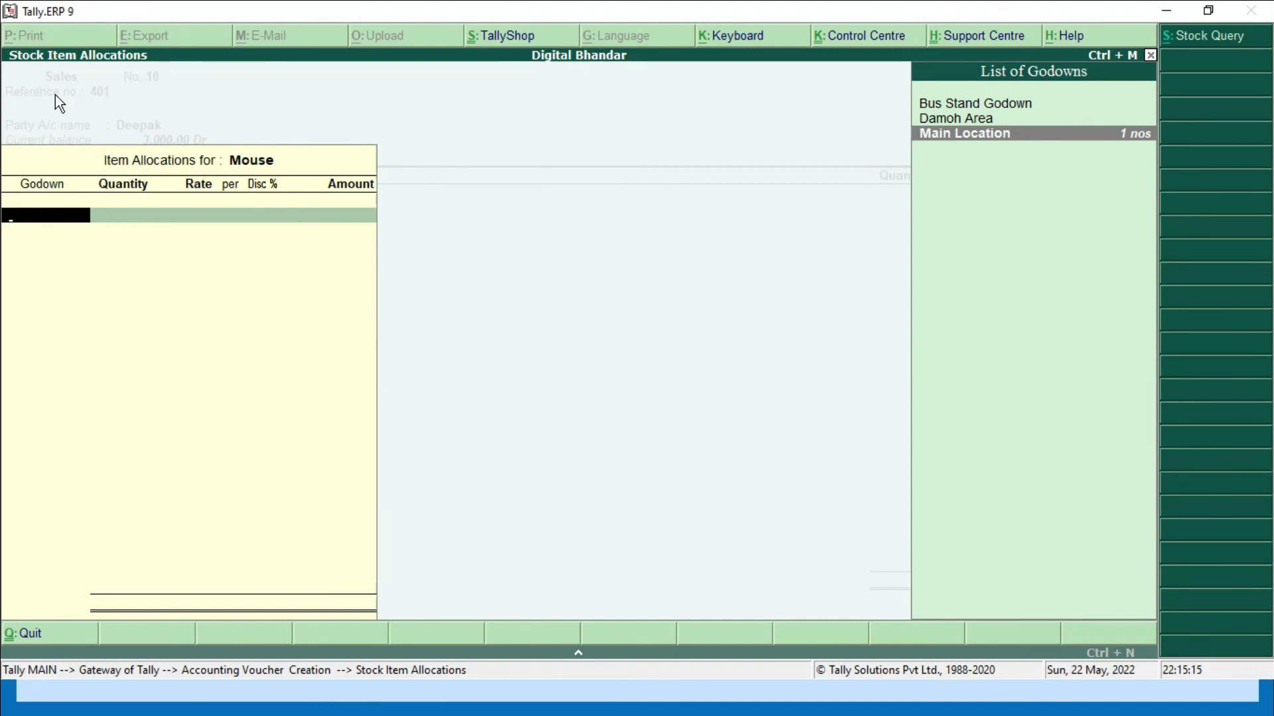
key("Return")
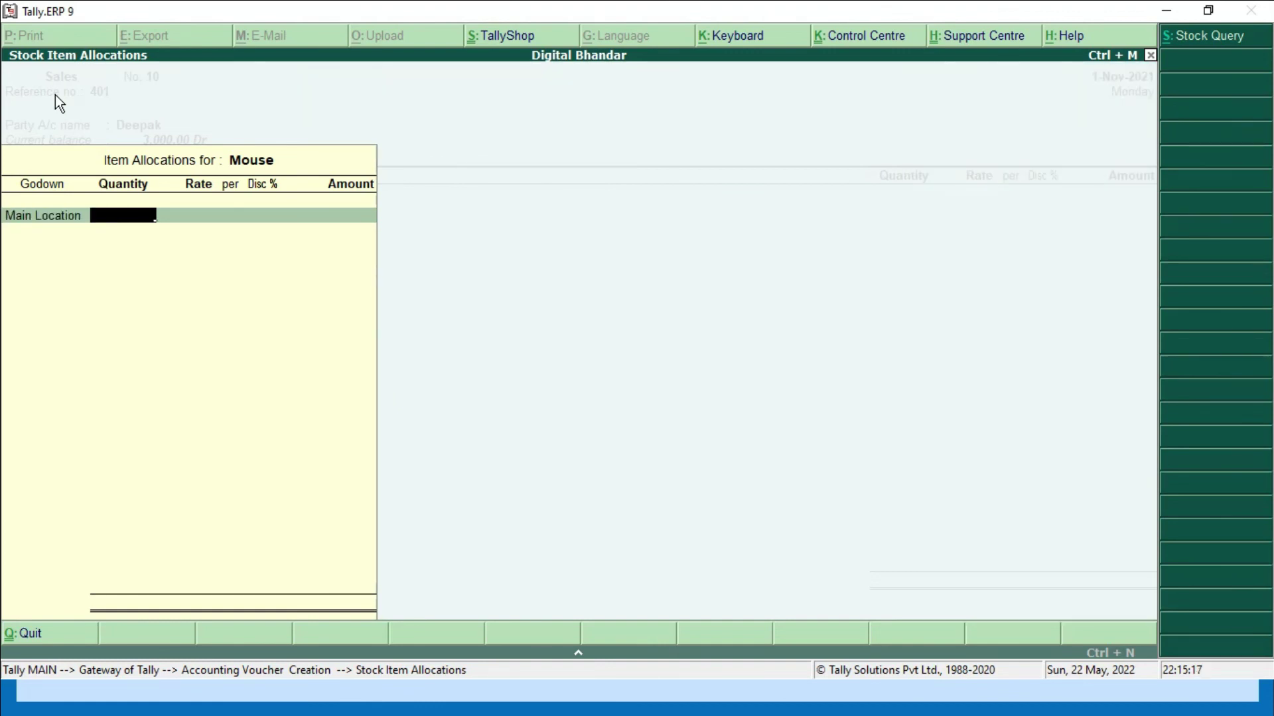
- Enter a quantity of 1 nos at a rate of 400 with a 3% discount for Mouse and accept the item line
type("1")
key("Return")
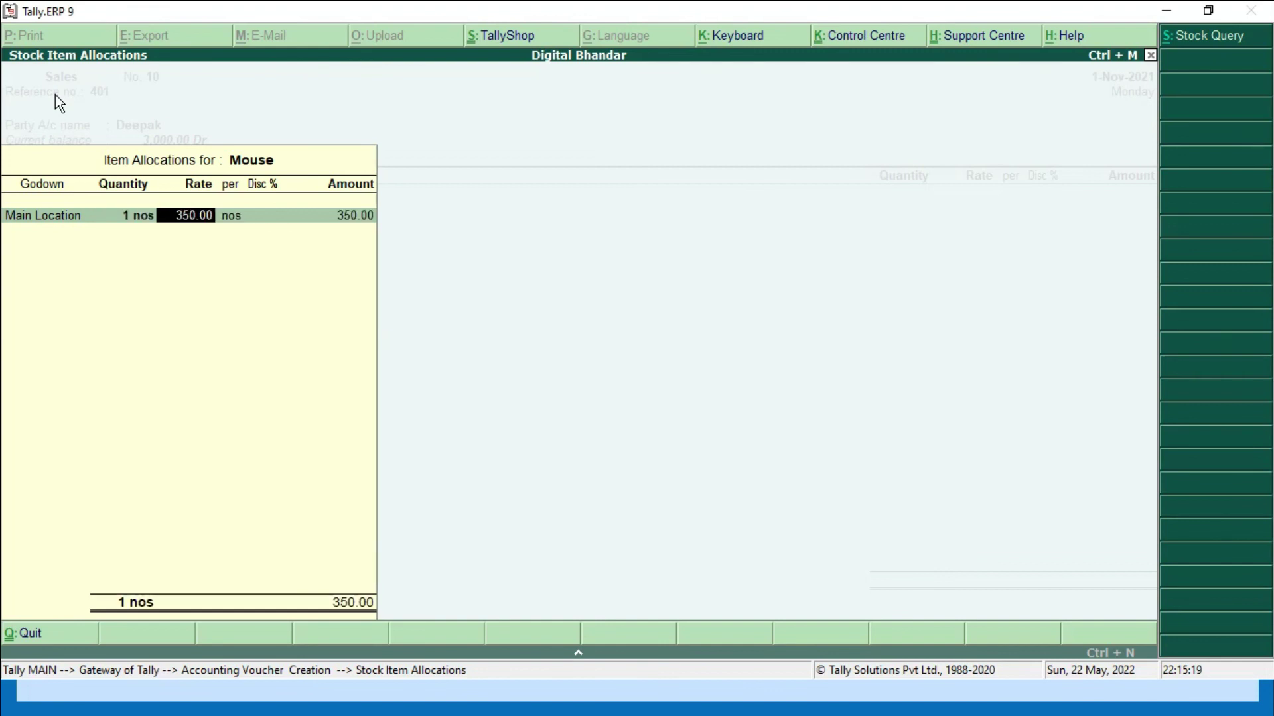
type("400")
key("Return")
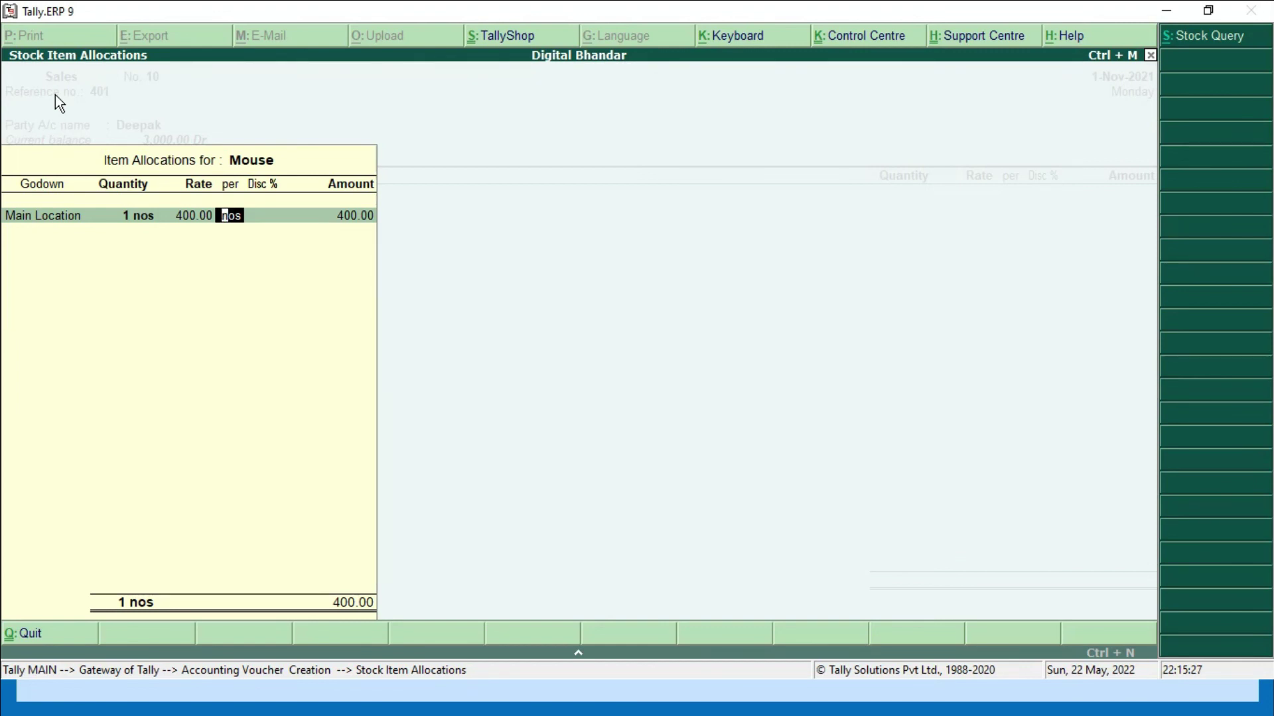
key("Return")
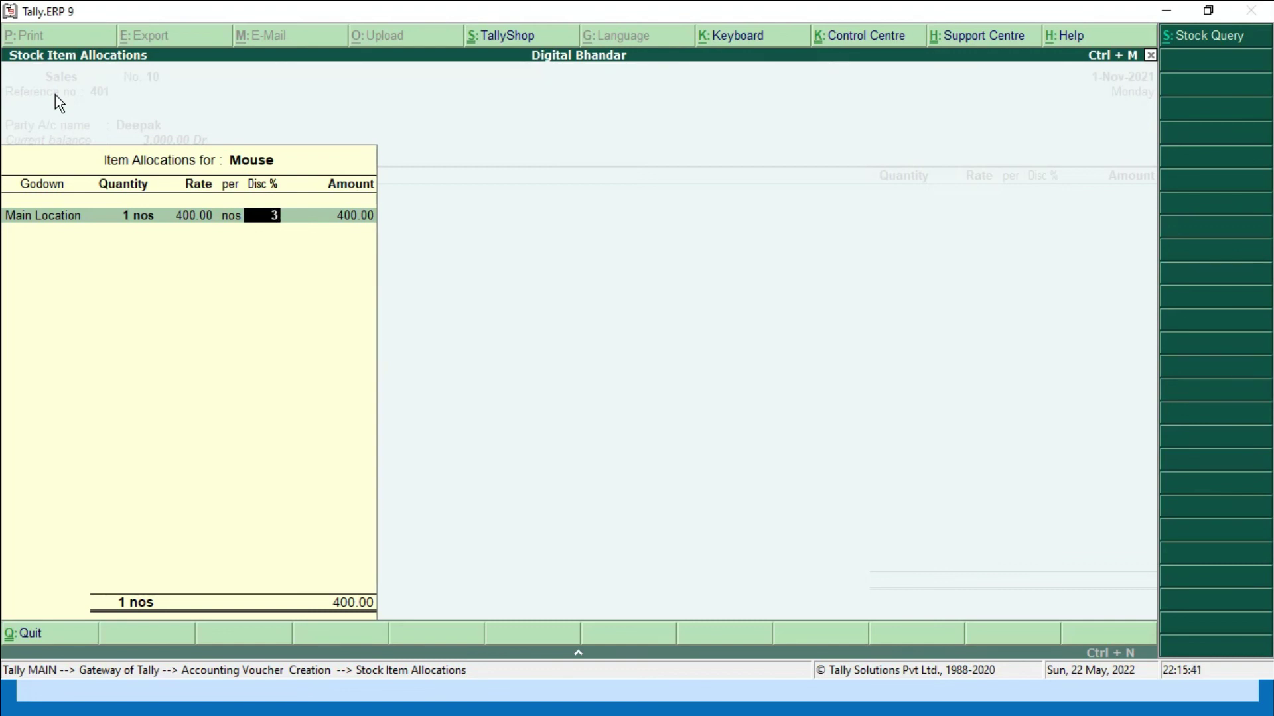
key("Return")
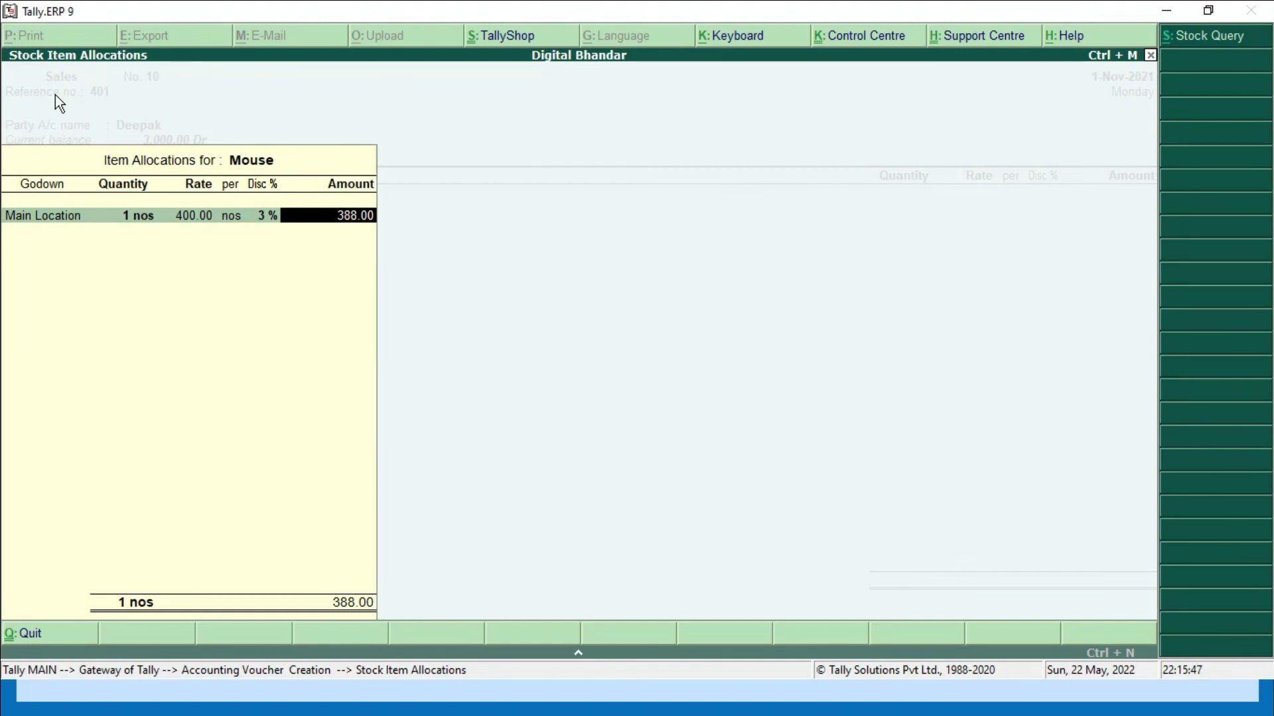
key("Return")
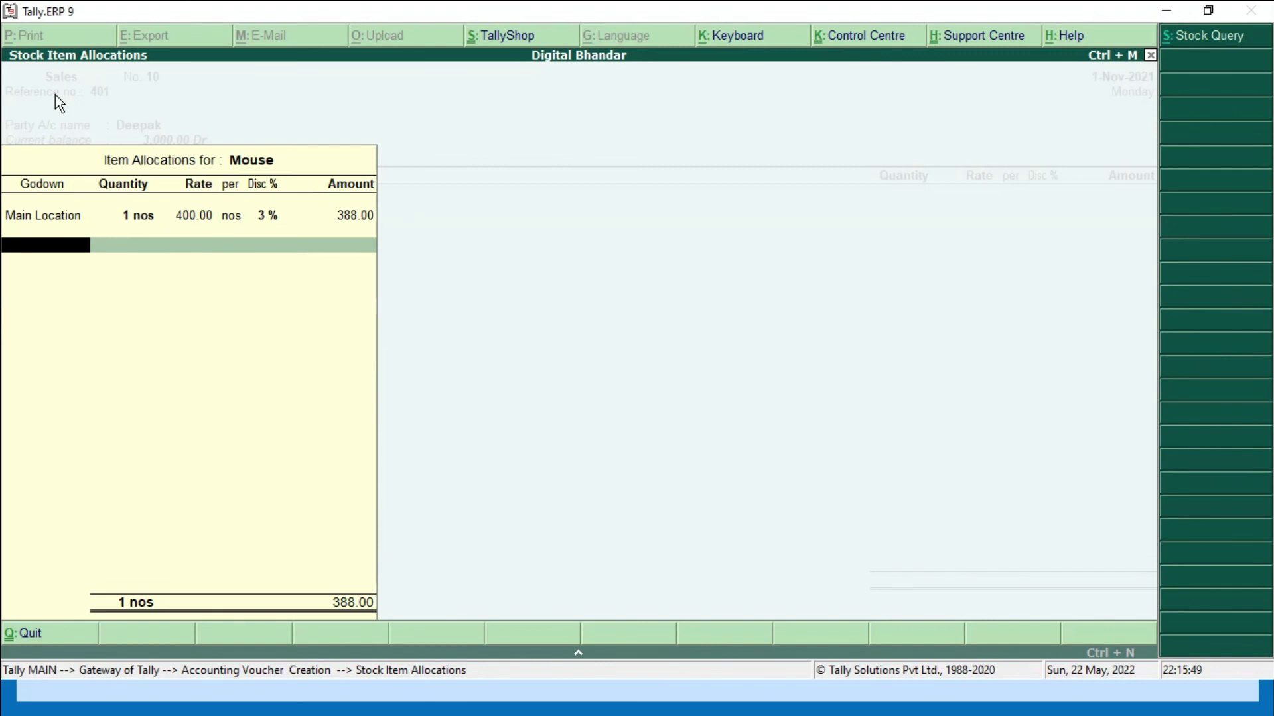
key("Return")
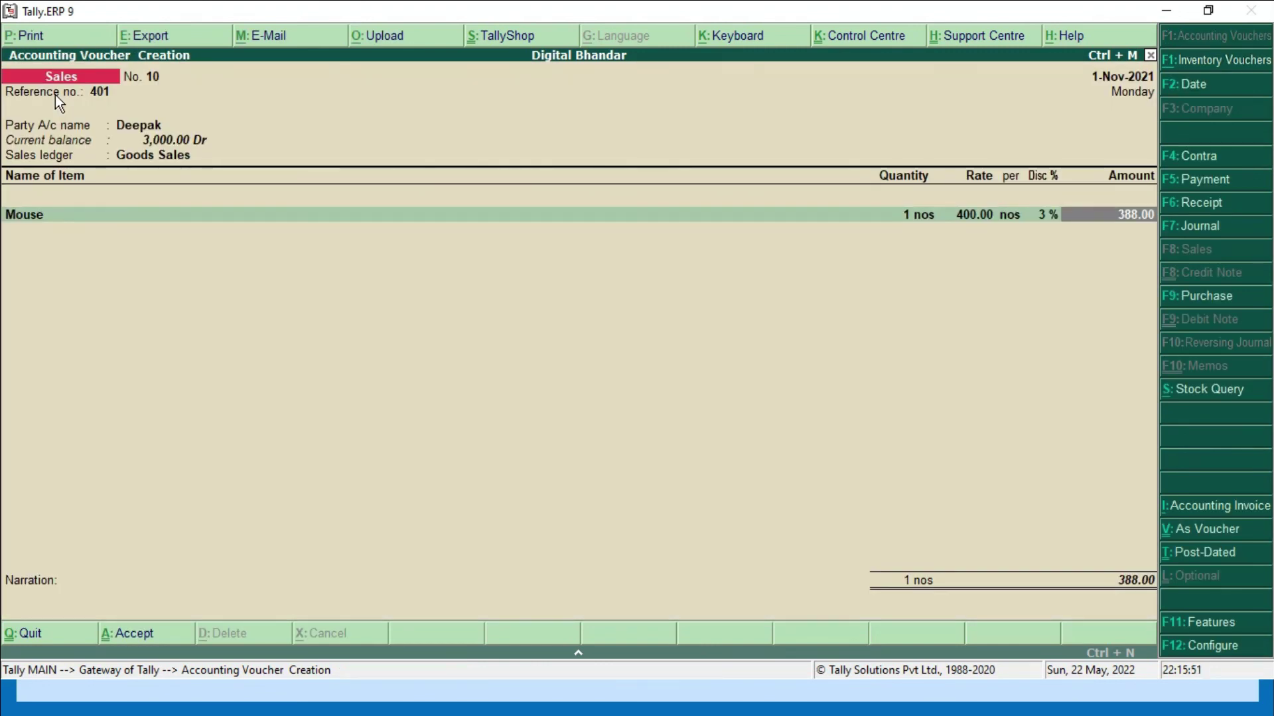
key("Return")
- Add Keyboard as the second stock item of the sale and allocate it to the Main Location godown
key("Down")
key("Down")
key("Down")
key("Down")
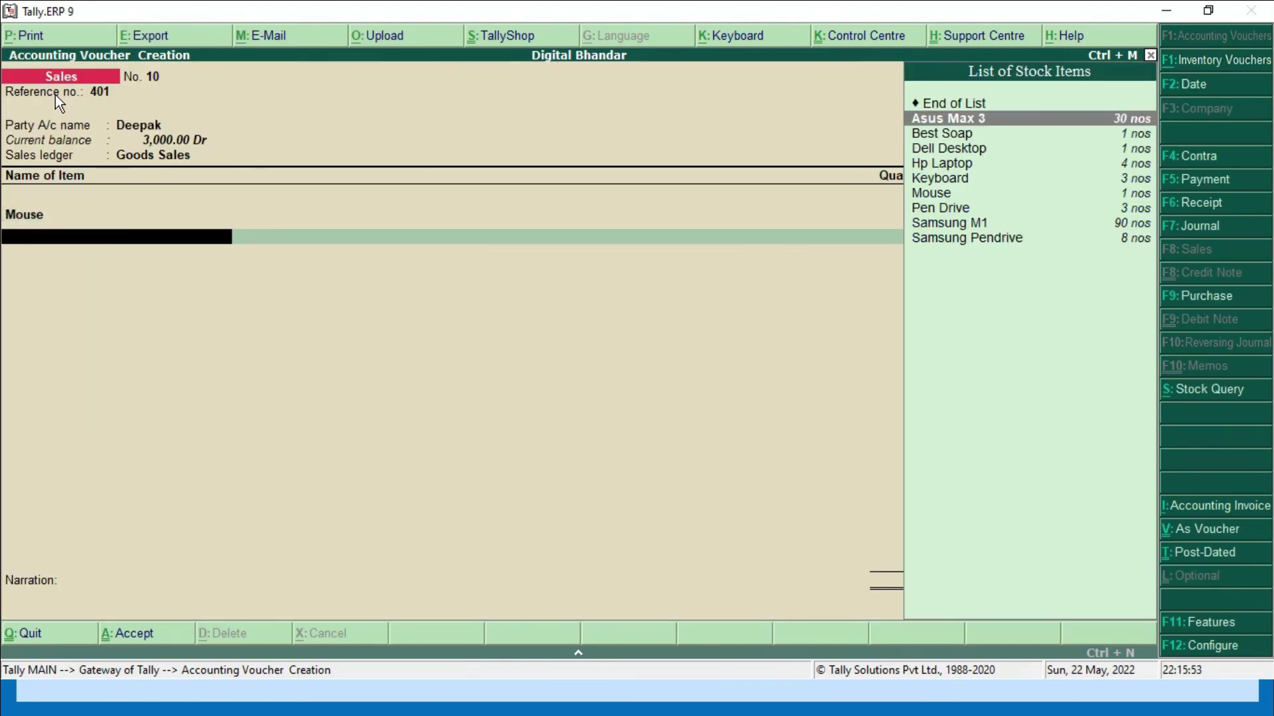
key("Down")
key("Return")
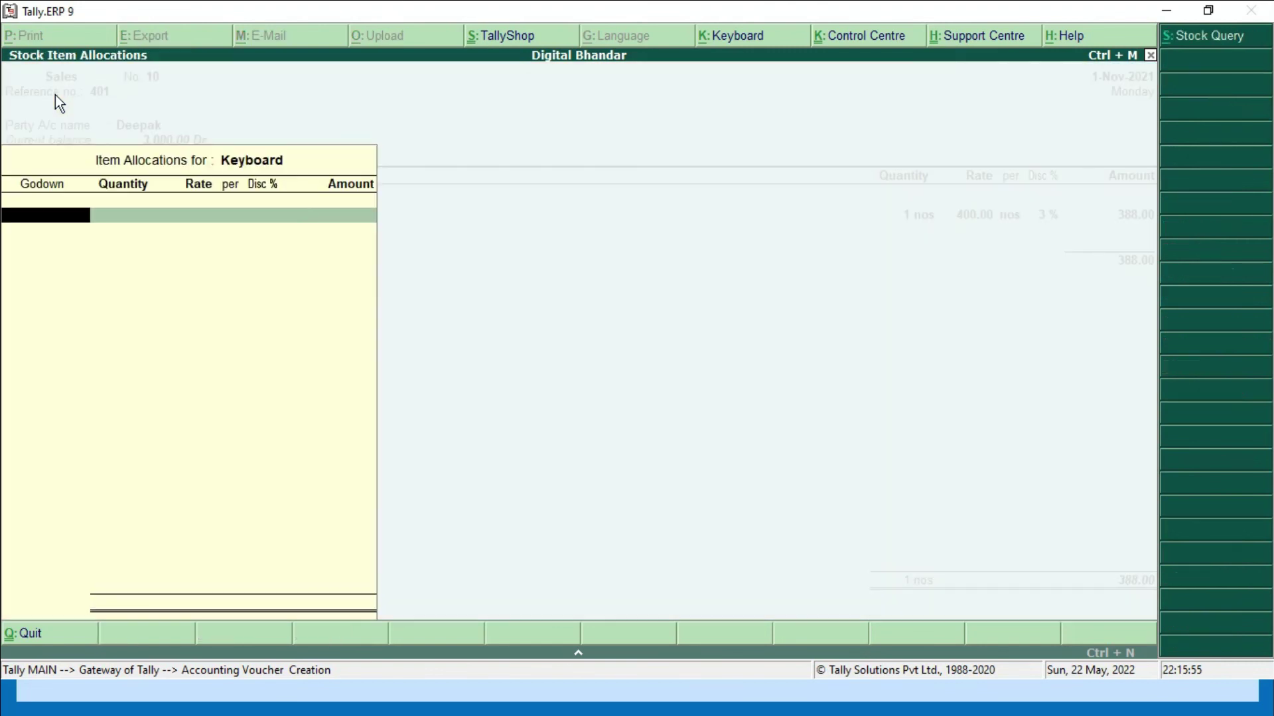
key("Down")
key("Down")
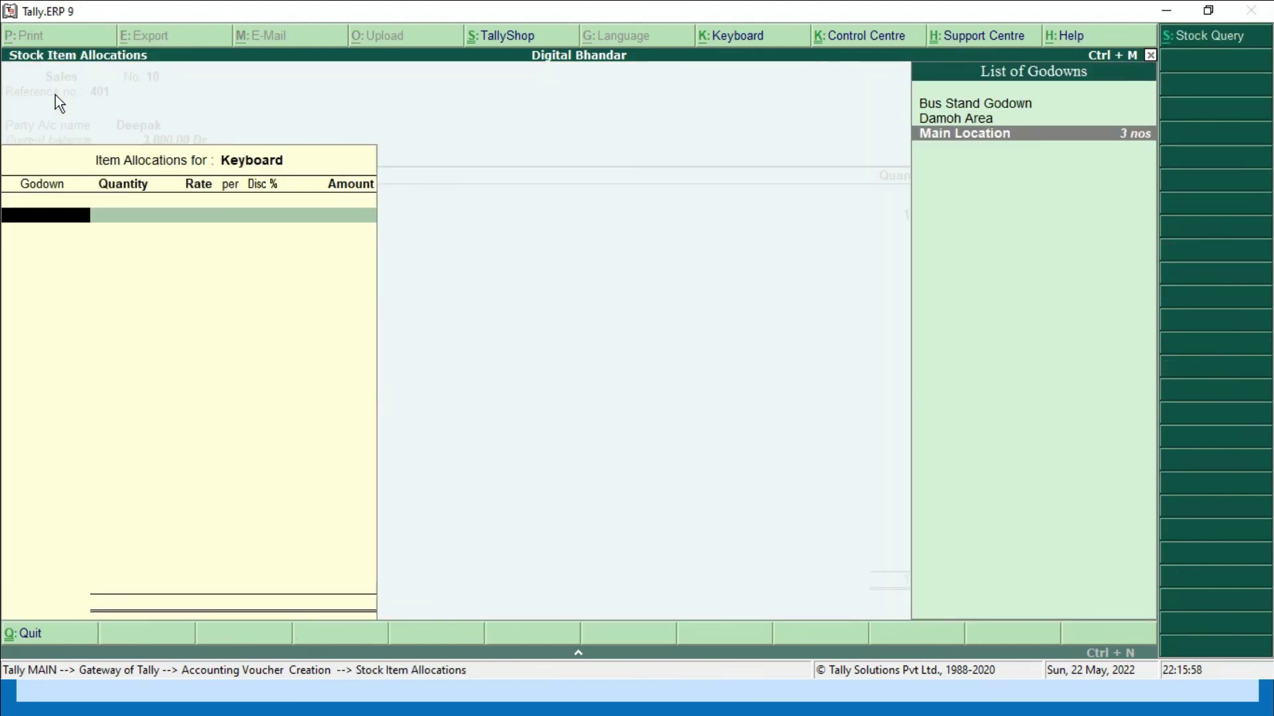
key("Return")
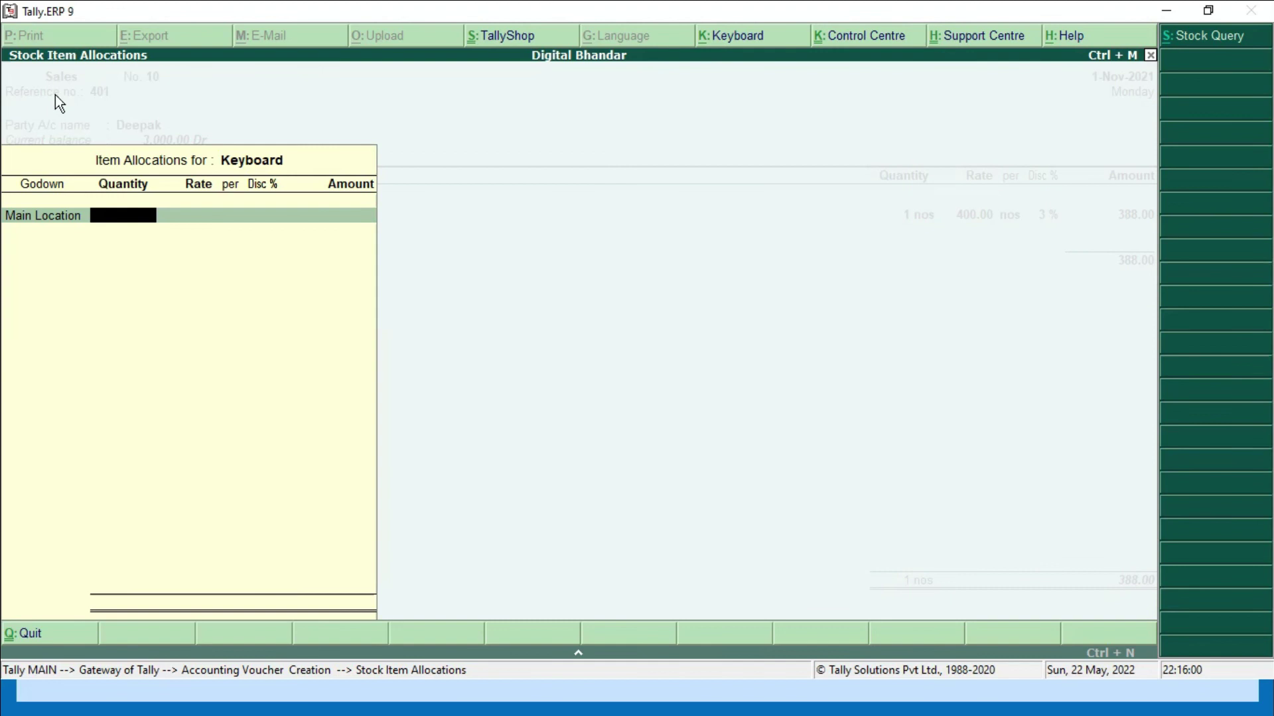
- Enter a quantity of 2 nos at a rate of 500 with a 5% discount for Keyboard and accept the item line
type("2")
key("Return")
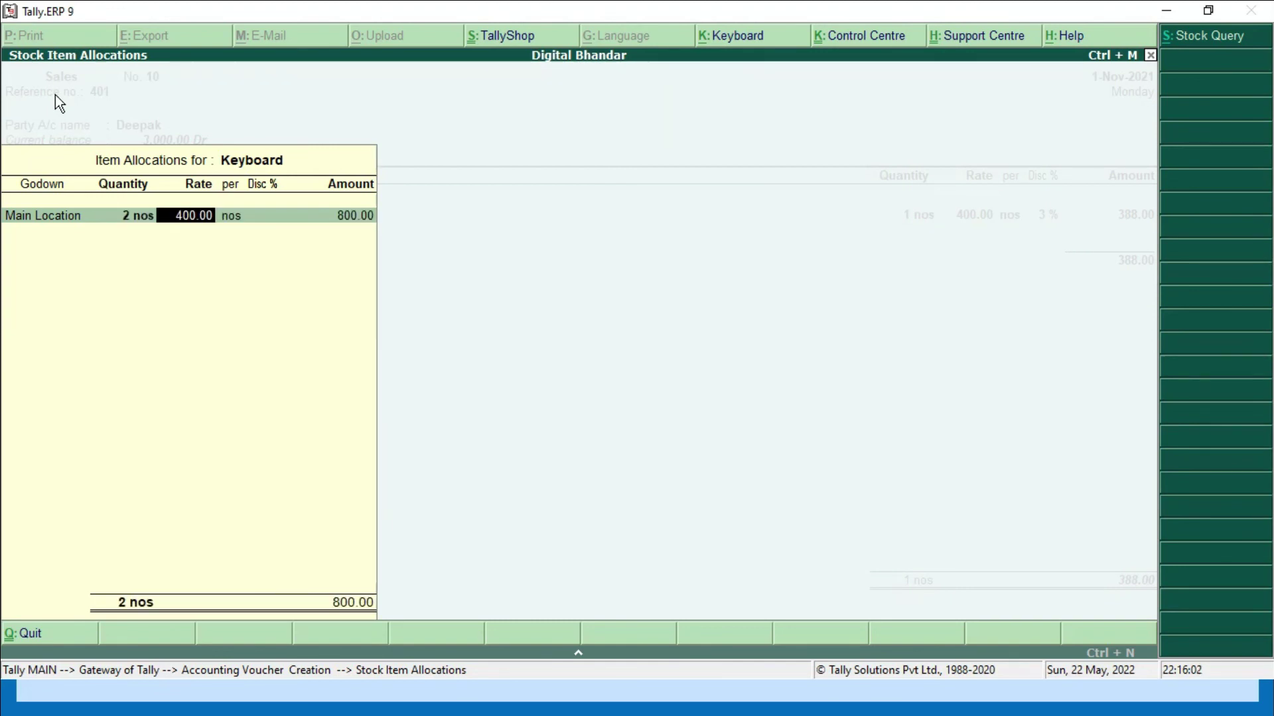
type("500")
key("Return")
key("Return")
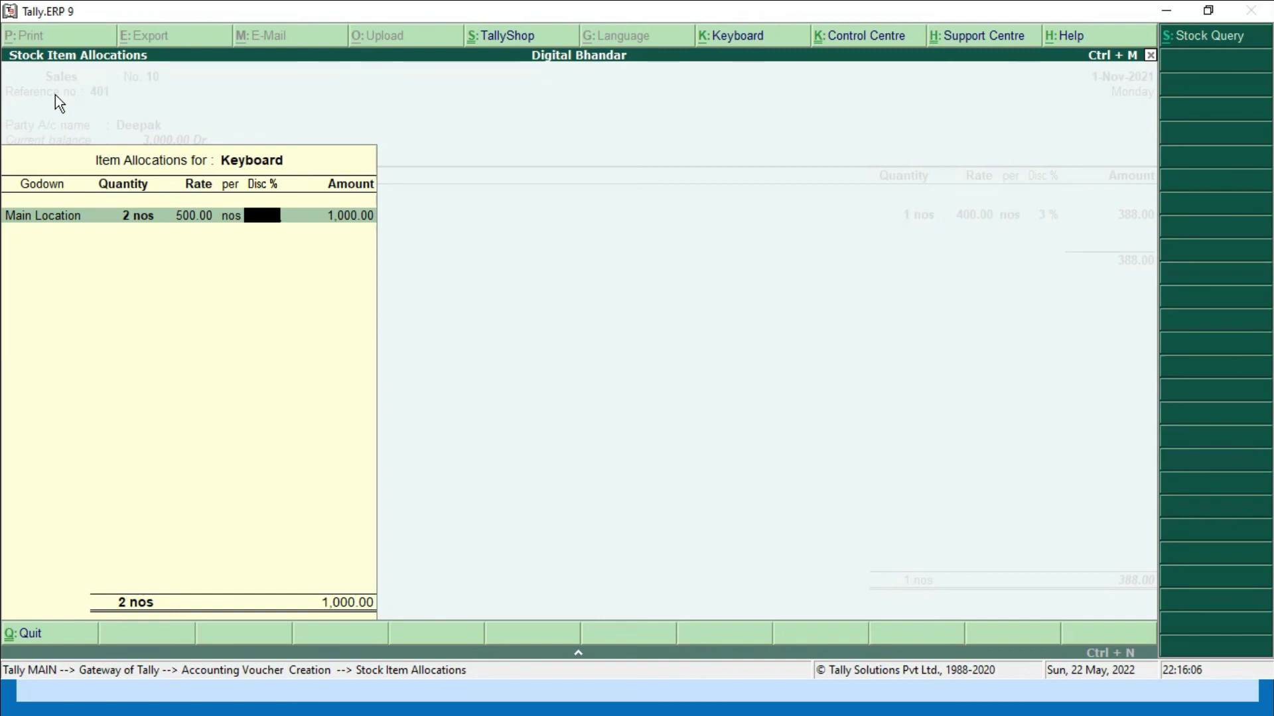
type("5")
key("Return")
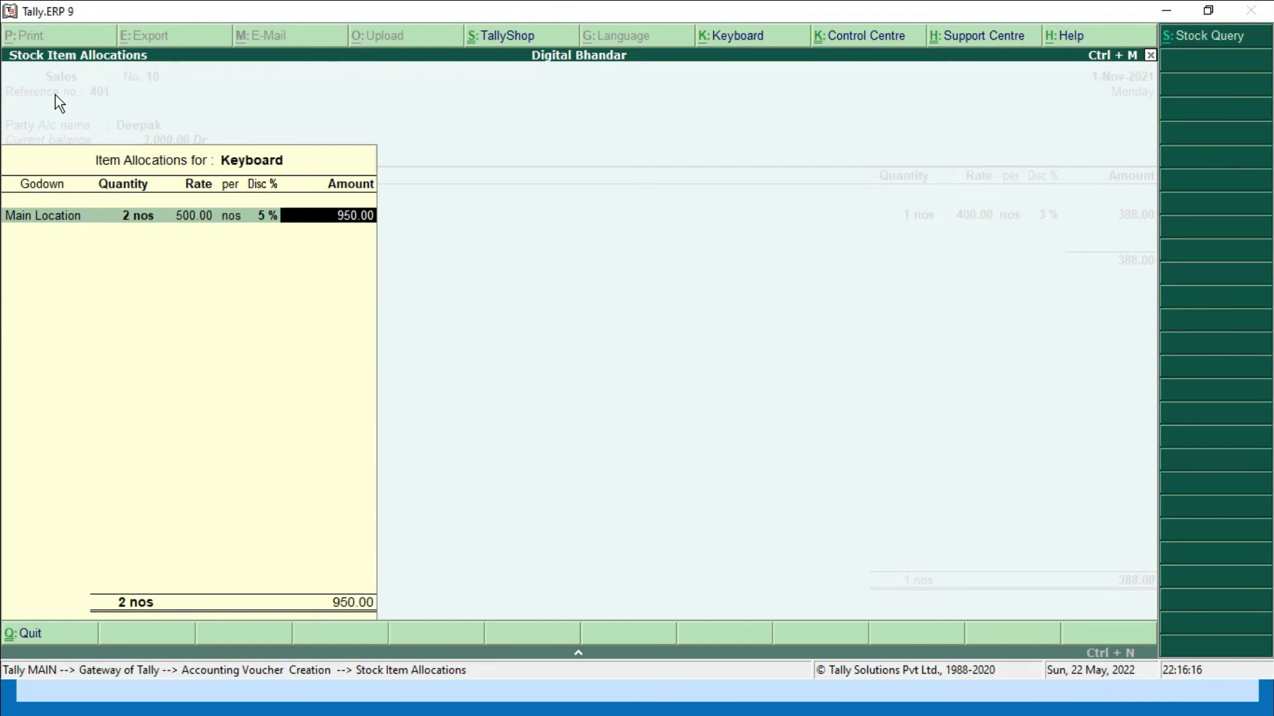
key("Return")
key("Return")
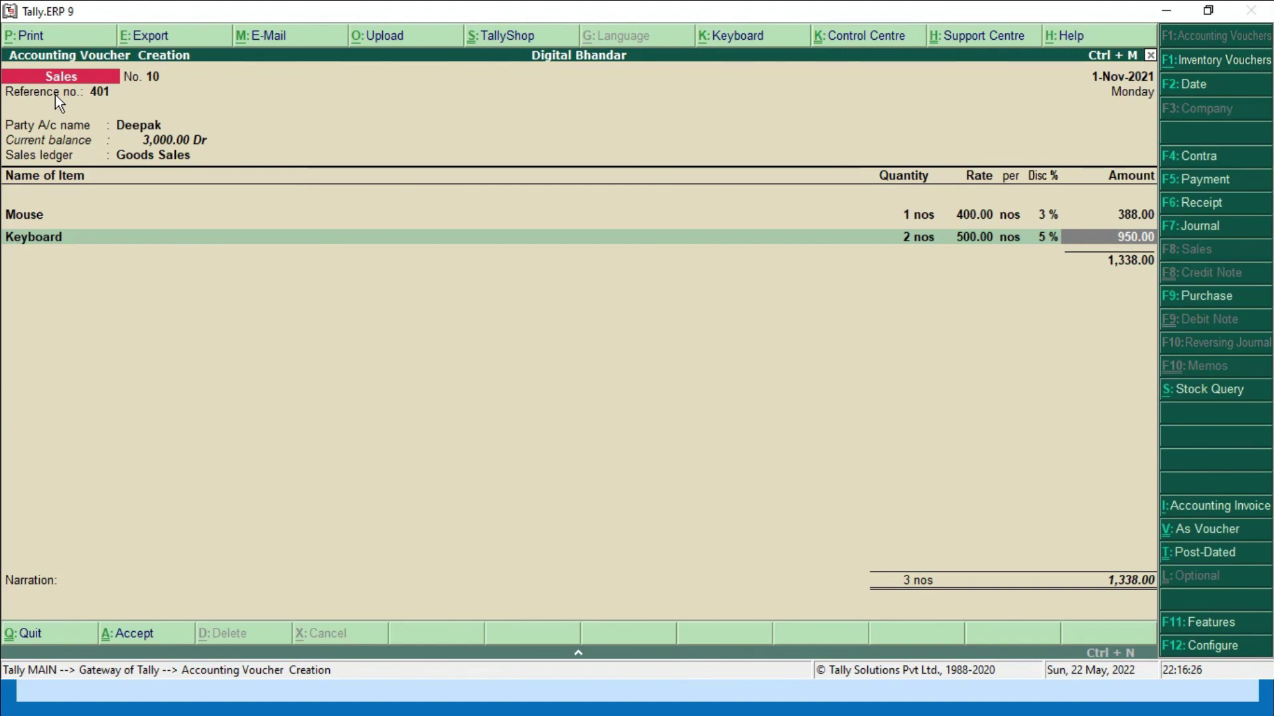
key("Return")
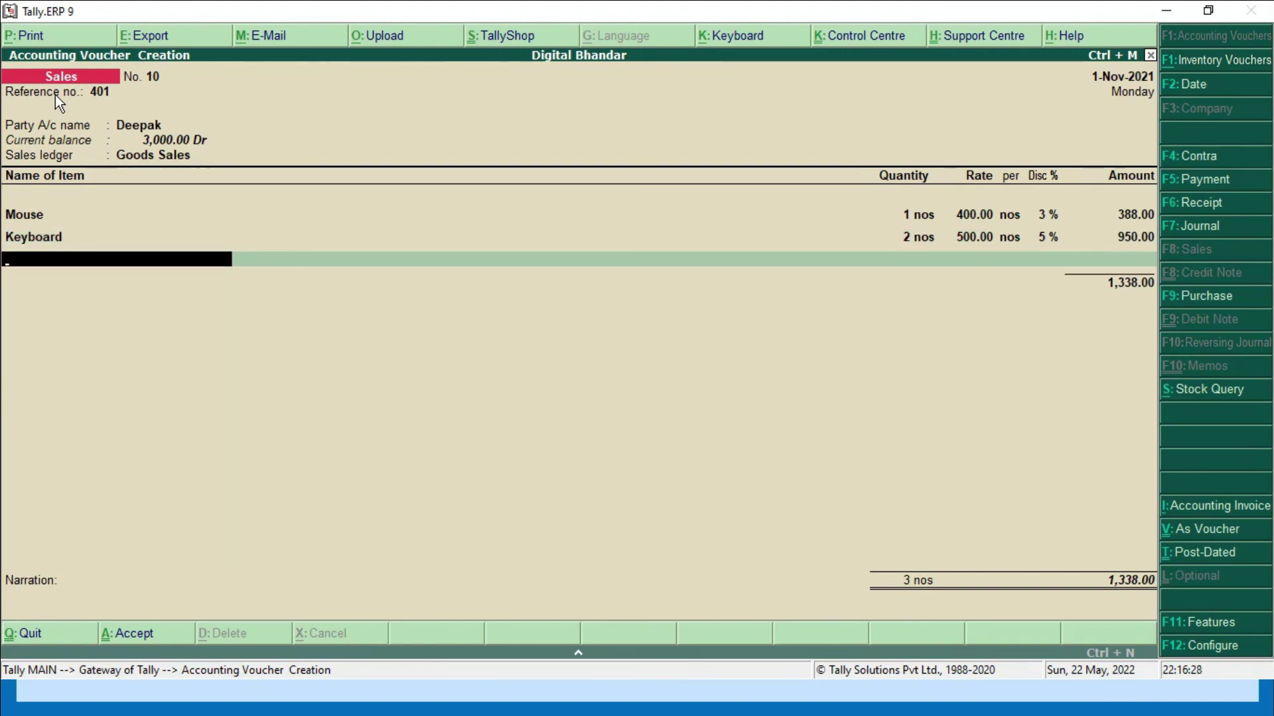